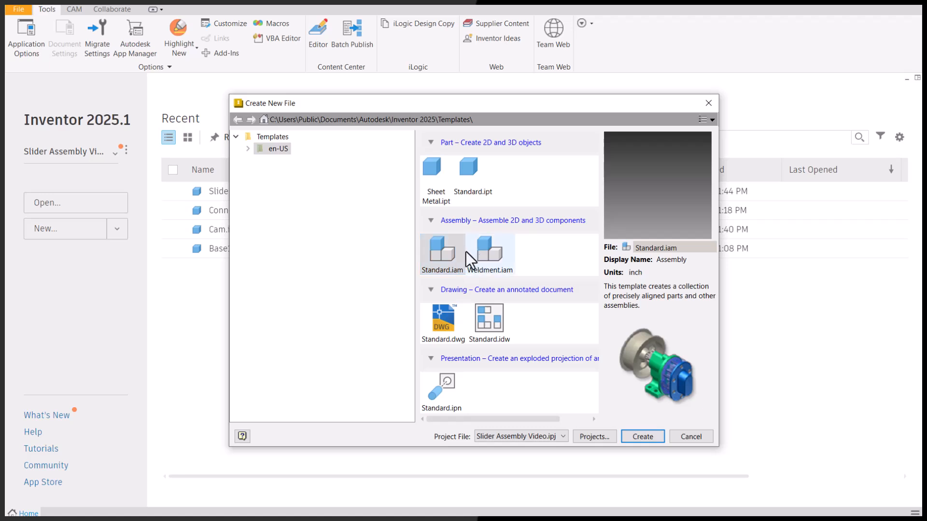
Create a new assembly from the Standard.iam template and bring up the workspace part files for placing components.
left_click(642, 437)
left_click(53, 57)
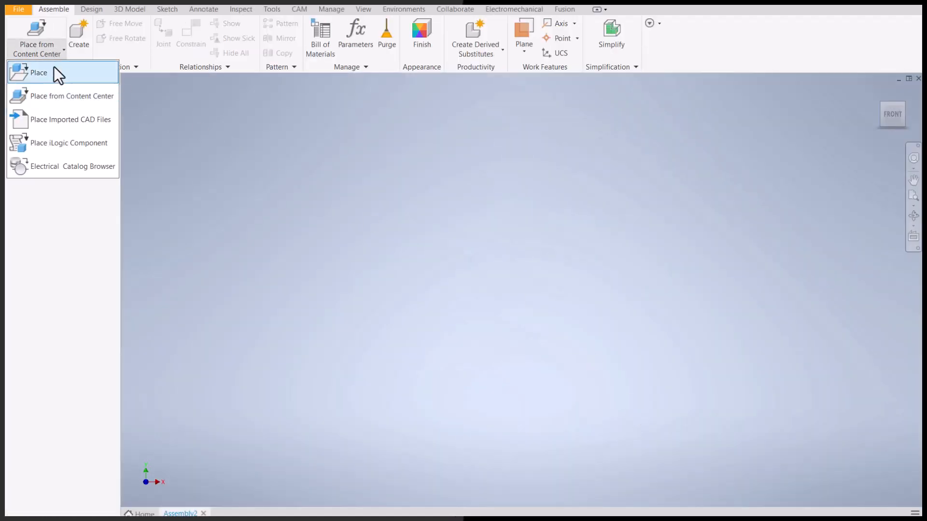
left_click(54, 68)
scroll(471, 267, "down", 2)
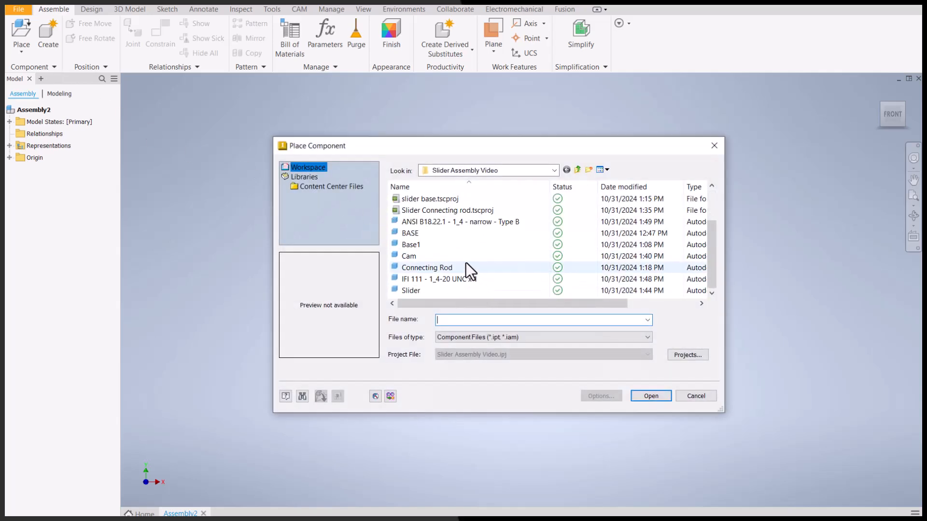
left_click(443, 234)
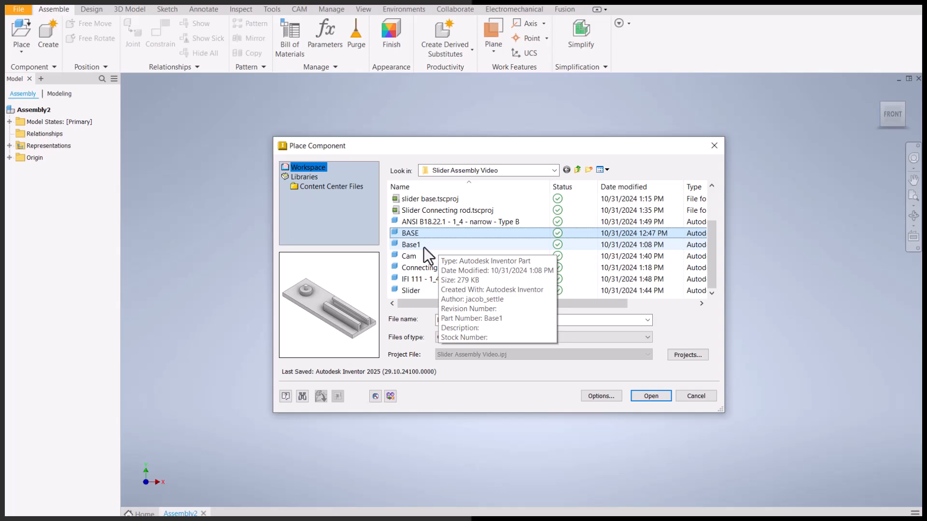
left_click(424, 246, "ctrl")
left_click(427, 237)
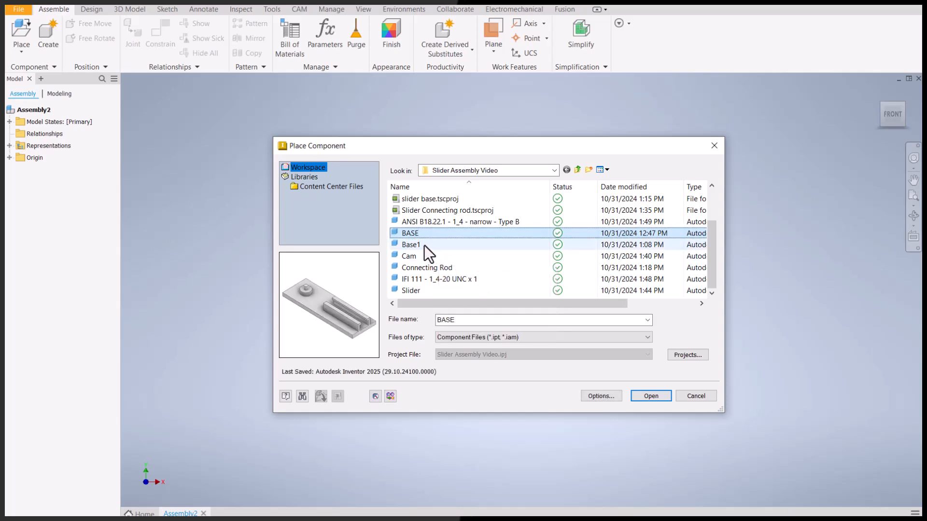
left_click(422, 257, "ctrl")
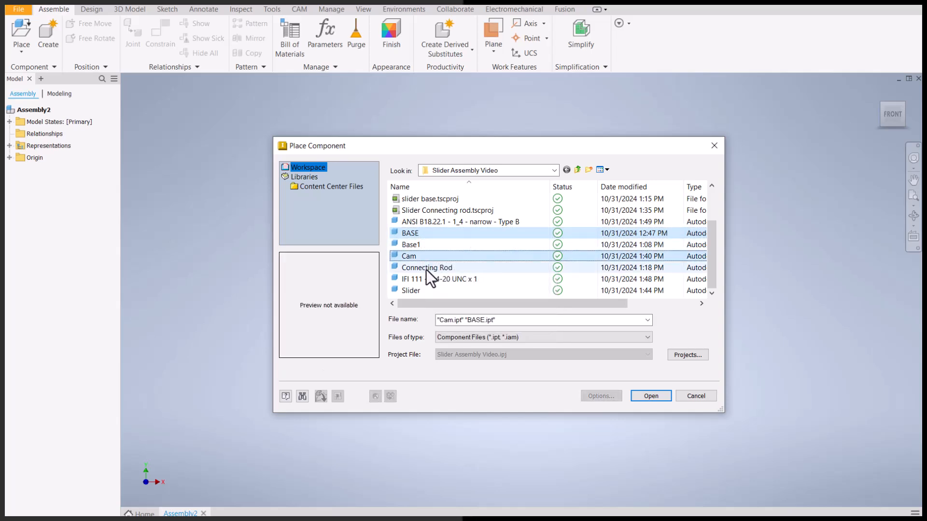
left_click(425, 268, "ctrl")
left_click(413, 291, "ctrl")
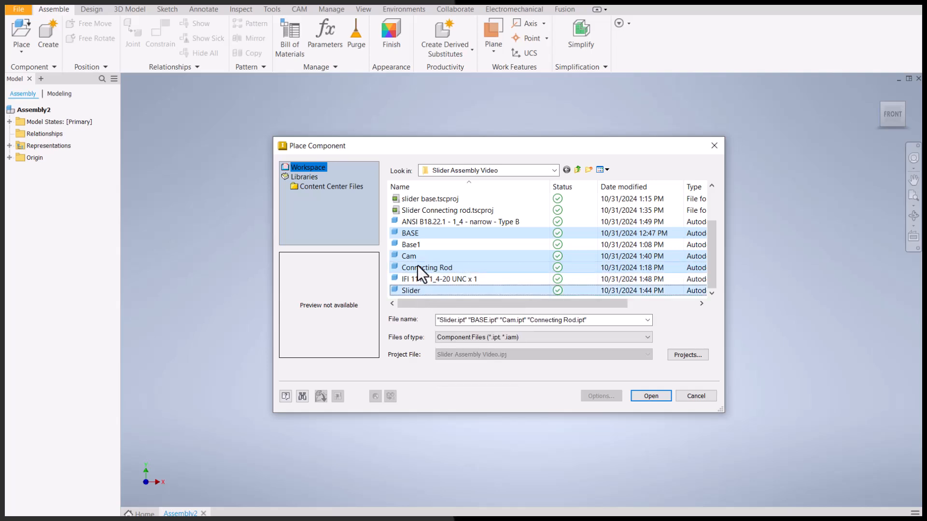
Place one instance each of Base1, Cam, Connecting Rod and Slider into the assembly.
left_click(415, 235)
left_click(417, 245, "ctrl")
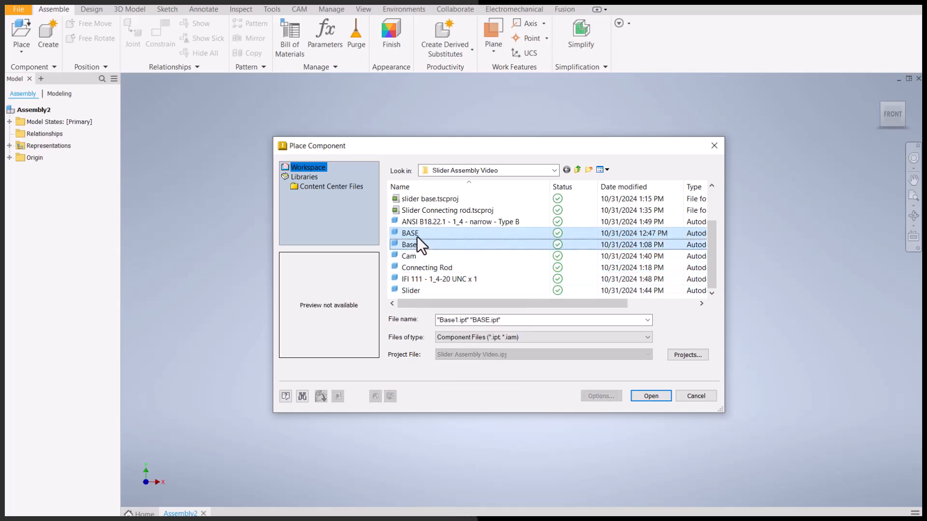
left_click(420, 233, "ctrl")
left_click(418, 256, "ctrl")
left_click(419, 268, "ctrl")
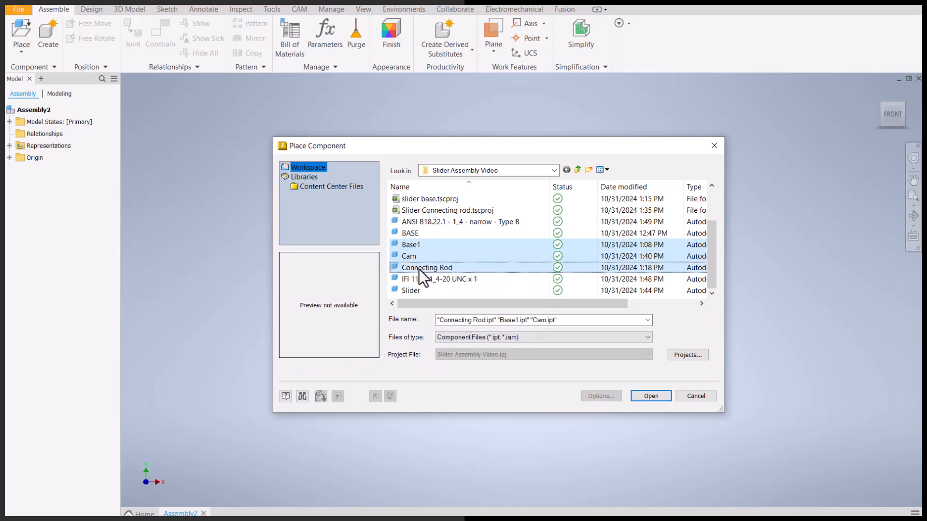
left_click(413, 290, "ctrl")
left_click(632, 396)
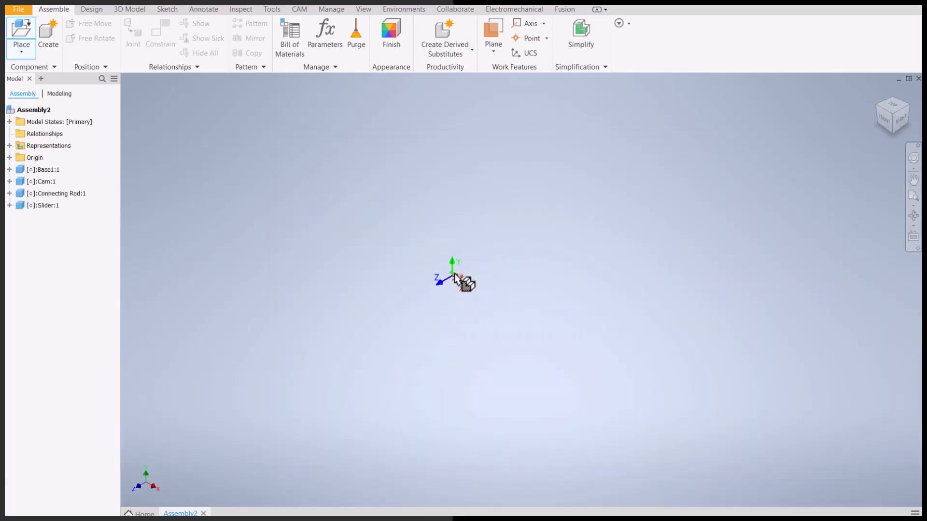
left_click(459, 277)
scroll(458, 277, "up", 10)
key("Escape")
scroll(460, 276, "down", 6)
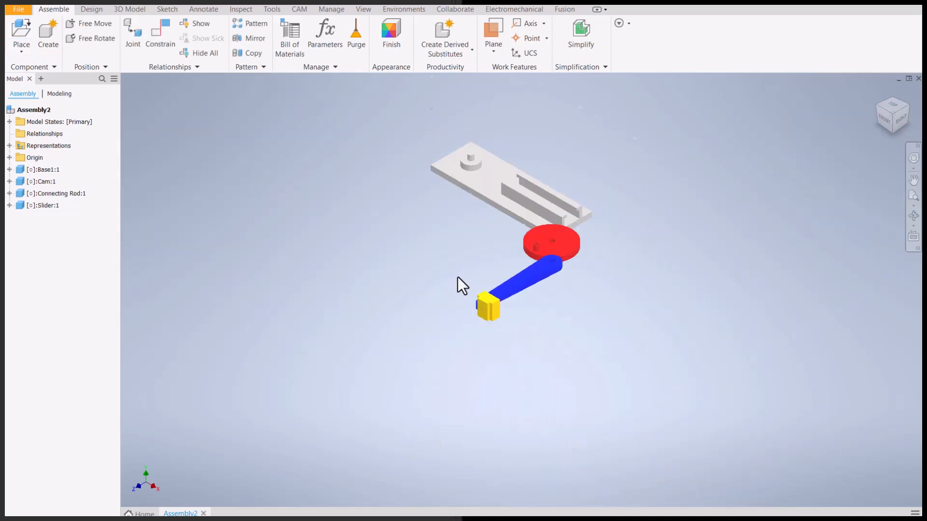
scroll(511, 265, "up", 3)
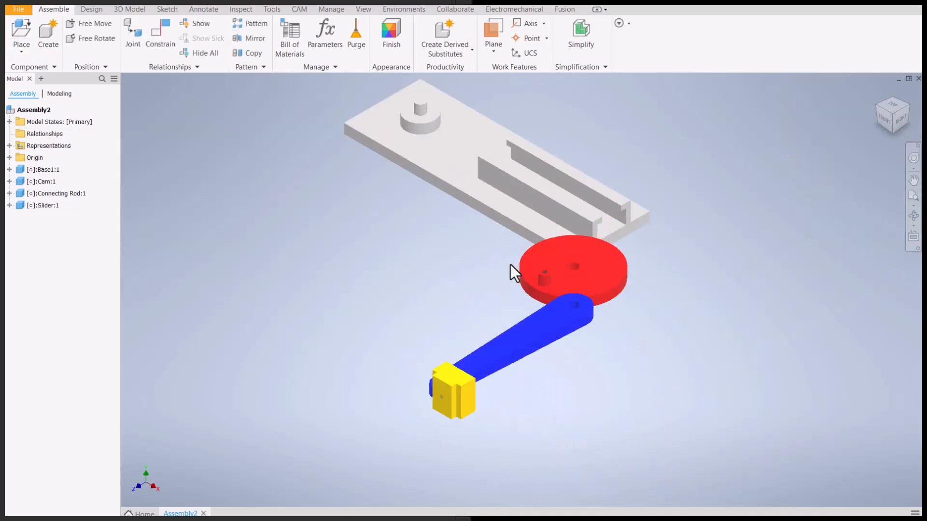
Ground the base plate and move the red cam to the open space beside the base's round boss.
right_click(445, 163)
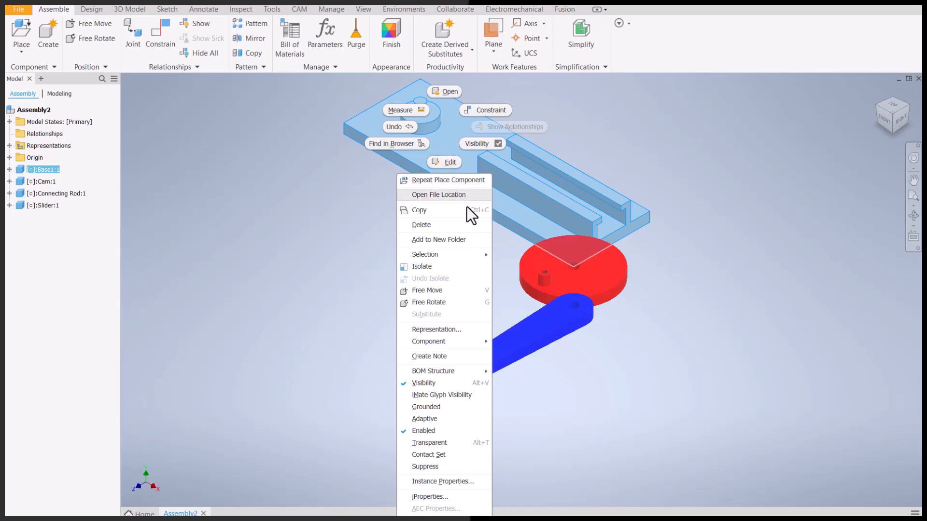
left_click(438, 406)
middle_click_drag(434, 276, 411, 326)
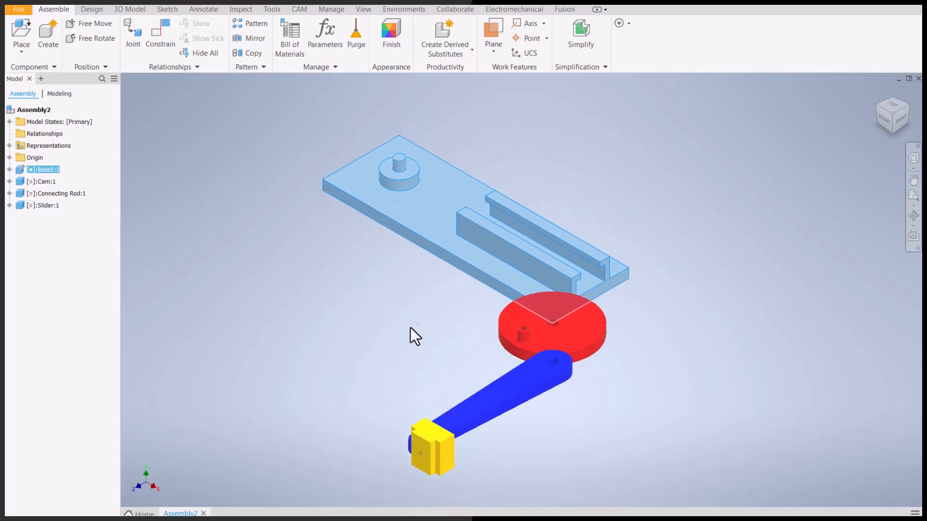
left_click_drag(553, 335, 308, 208)
scroll(313, 206, "up", 5)
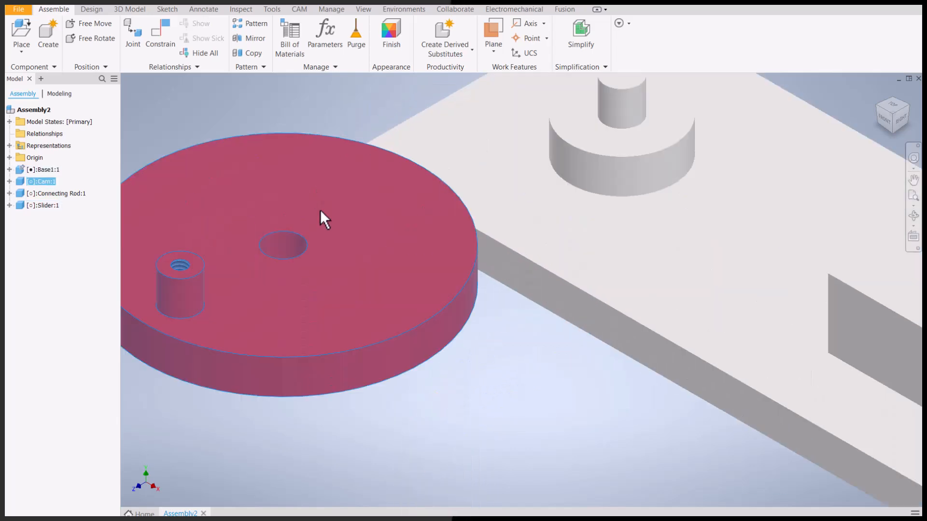
Add an Insert constraint between the lower edge of the cam's centre hole and the base's round boss, and test the cam's rotation.
left_click(161, 33)
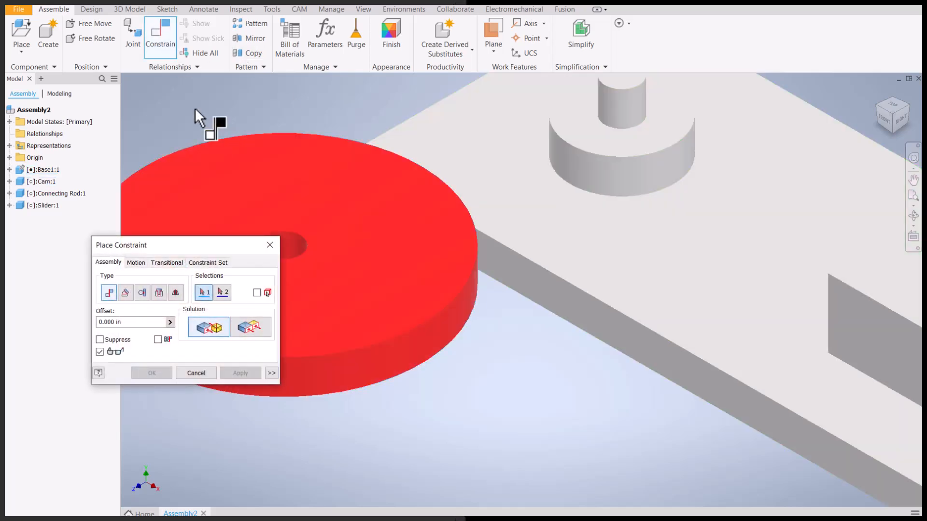
left_click(159, 292)
scroll(430, 309, "down", 3)
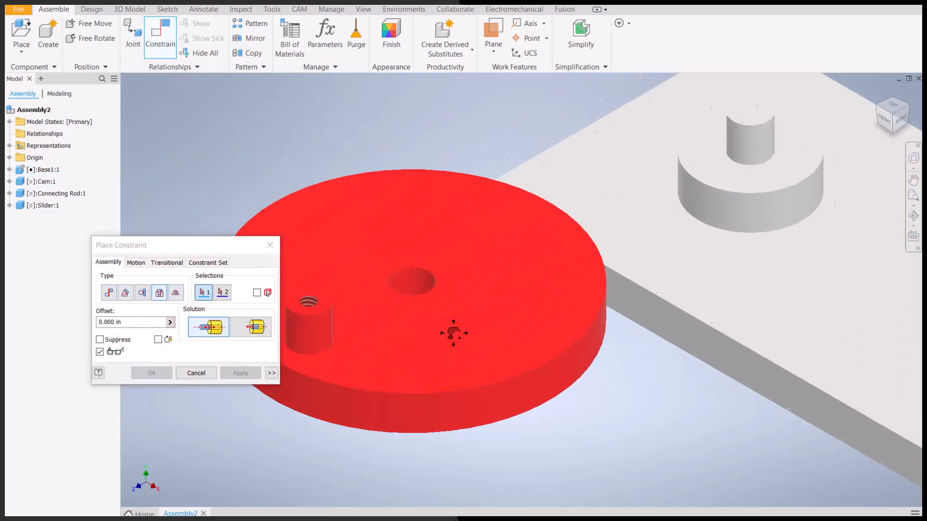
left_click(430, 327)
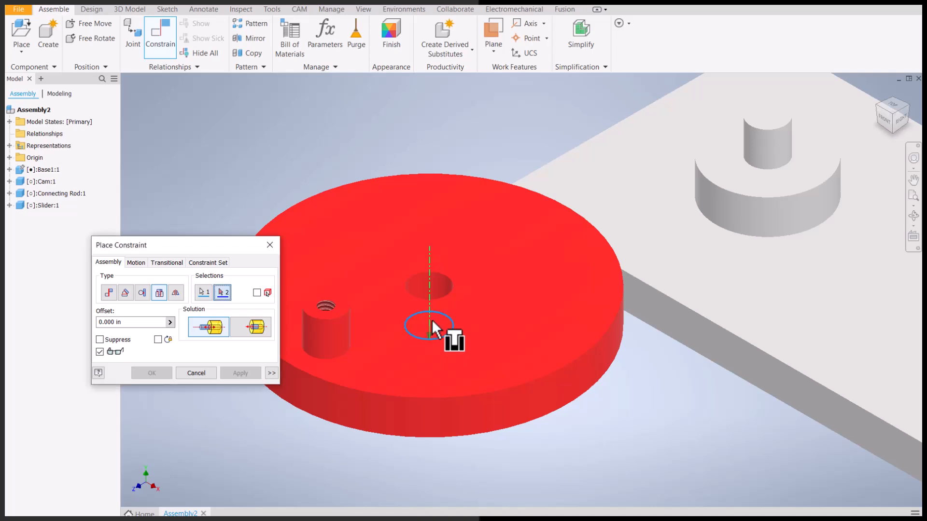
left_click(726, 184)
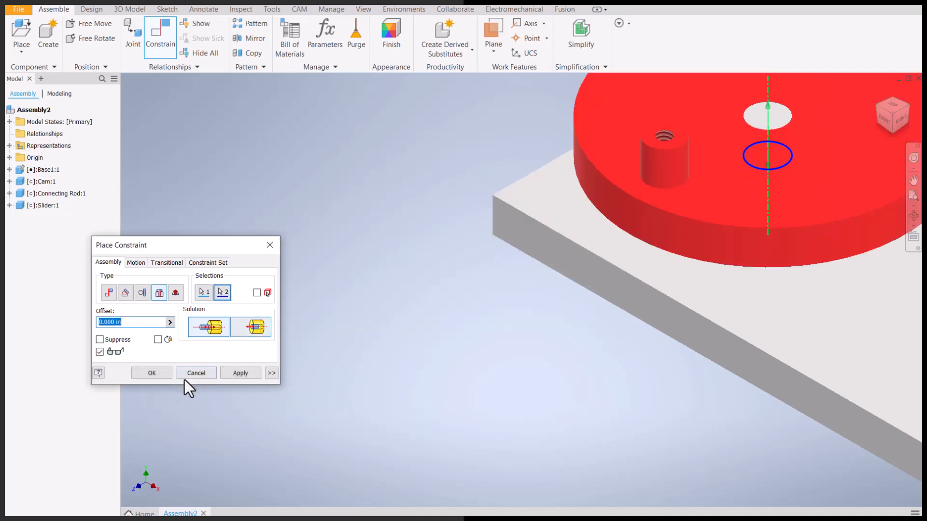
left_click(151, 372)
scroll(625, 167, "down", 3)
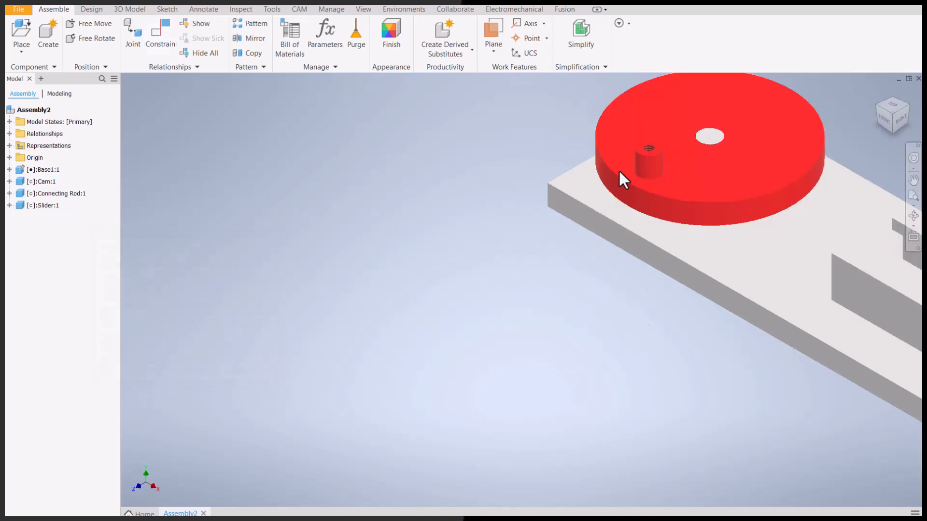
middle_click_drag(626, 167, 496, 200)
left_click_drag(507, 159, 544, 188)
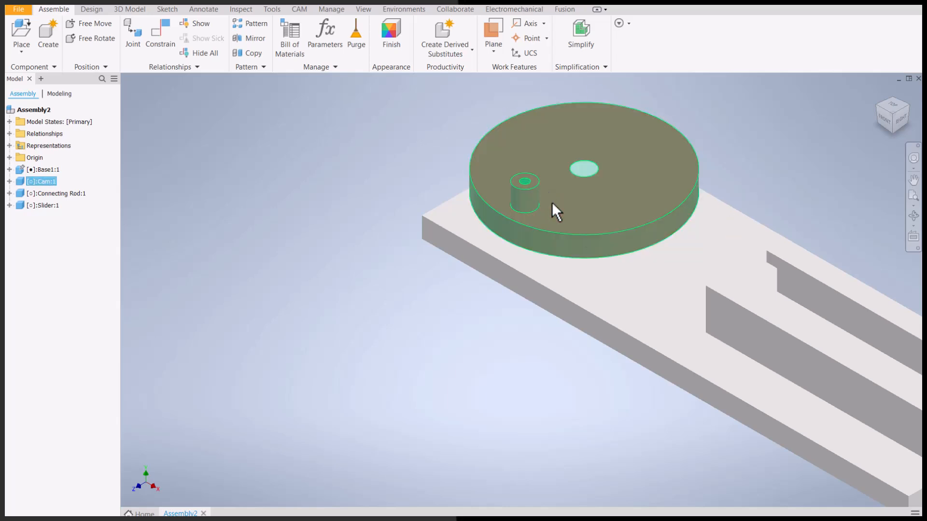
Move the yellow slider to the open space beside the base's guide rails.
middle_click_drag(625, 256, 490, 199)
scroll(637, 281, "down", 5)
middle_click_drag(635, 305, 609, 275)
left_click_drag(582, 404, 698, 220)
scroll(696, 239, "up", 4)
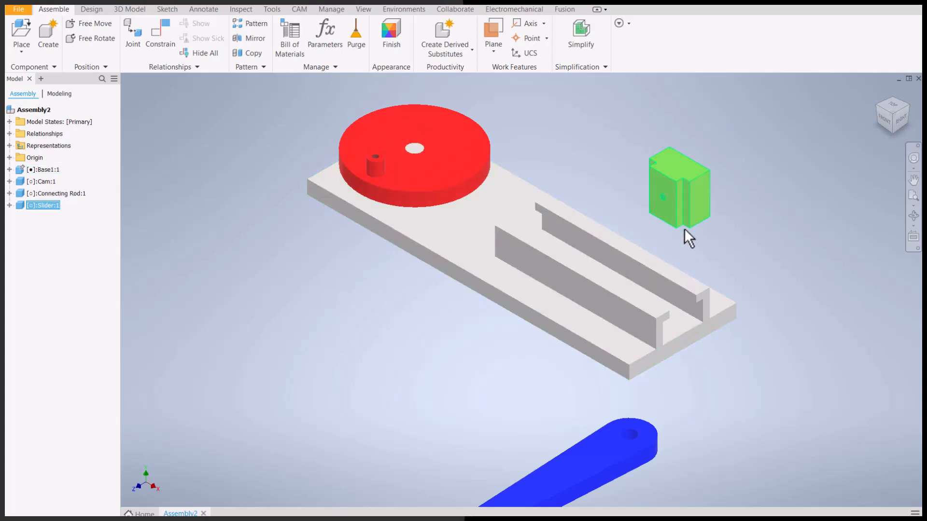
Mate the slider's side face to the inner face of the far guide rail with zero offset.
left_click(161, 36)
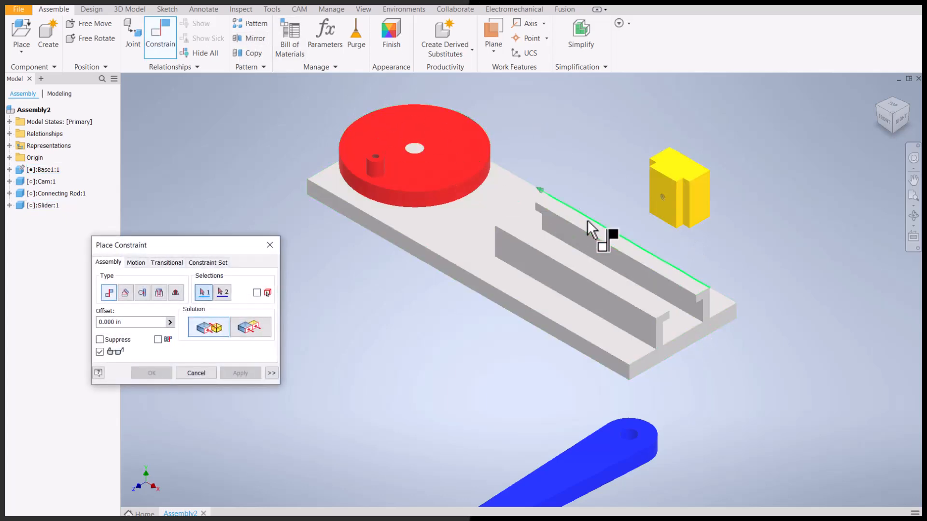
scroll(685, 241, "up", 3)
left_click(701, 175)
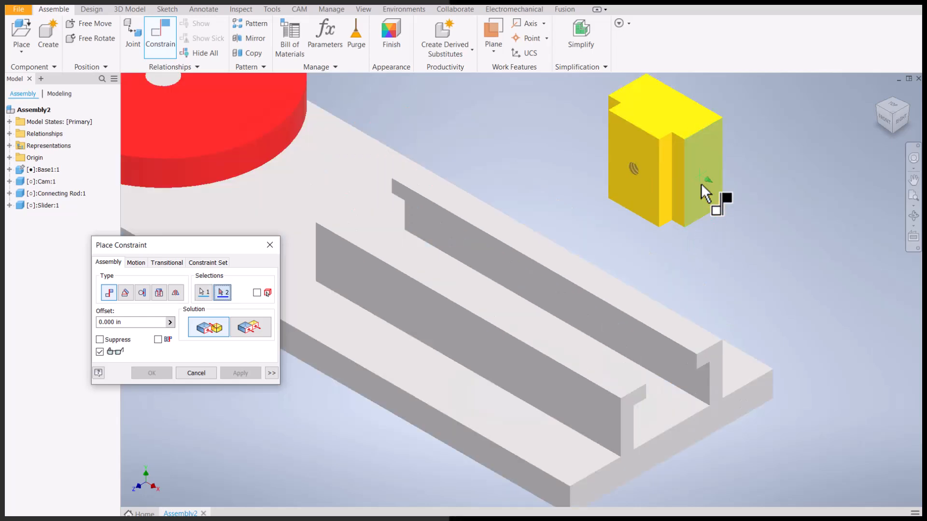
scroll(696, 388, "up", 5)
scroll(700, 372, "down", 6)
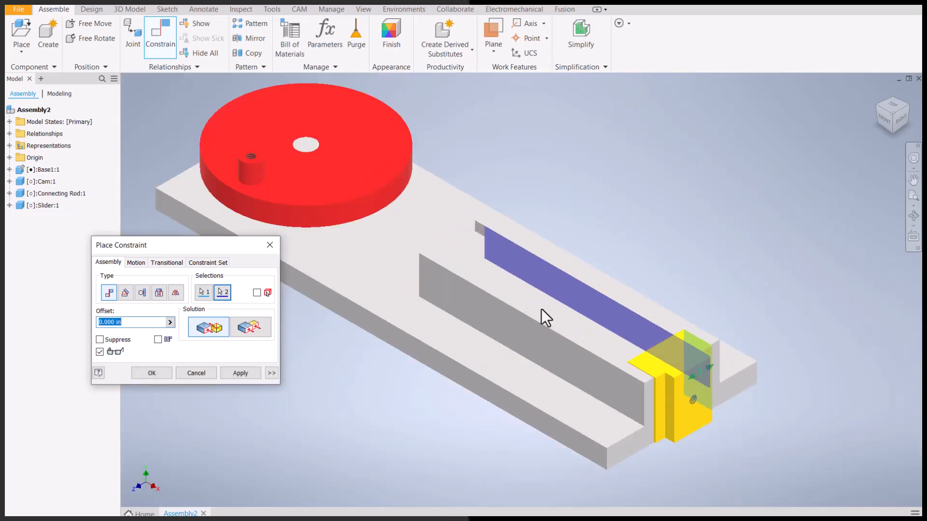
left_click(245, 375)
Mate the slider's bottom face to the base plate's top face, and test sliding it along the rails.
left_click_drag(885, 113, 912, 118)
middle_click_drag(635, 171, 783, 197)
scroll(607, 216, "up", 3)
left_click(515, 247)
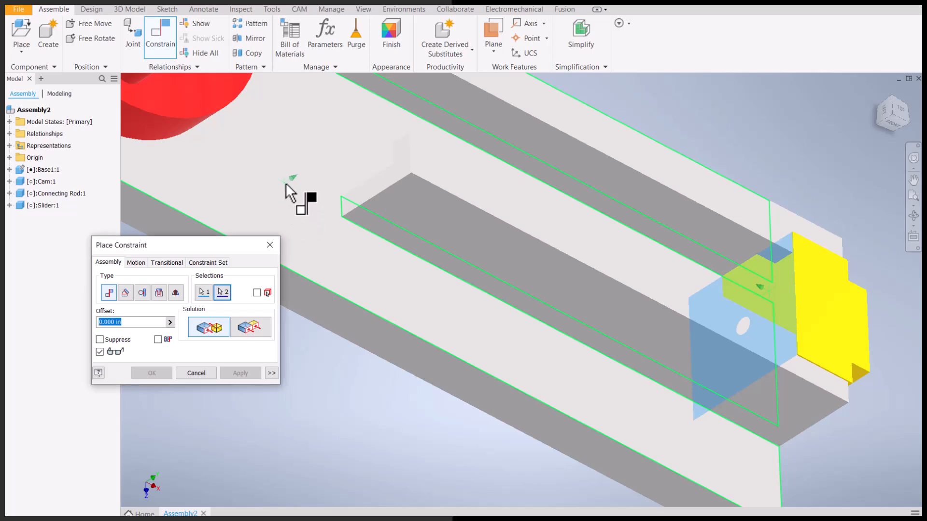
left_click(286, 183)
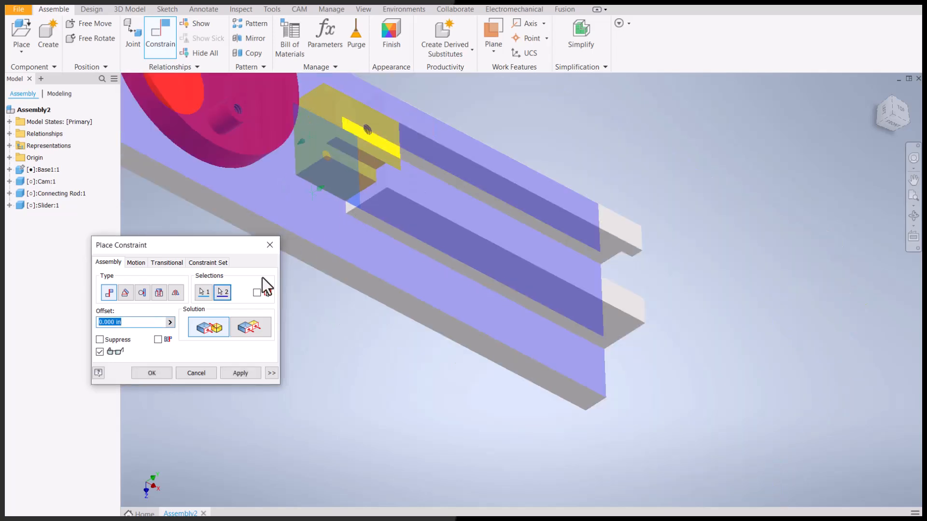
left_click(162, 372)
left_click_drag(362, 149, 529, 214)
scroll(554, 212, "down", 2)
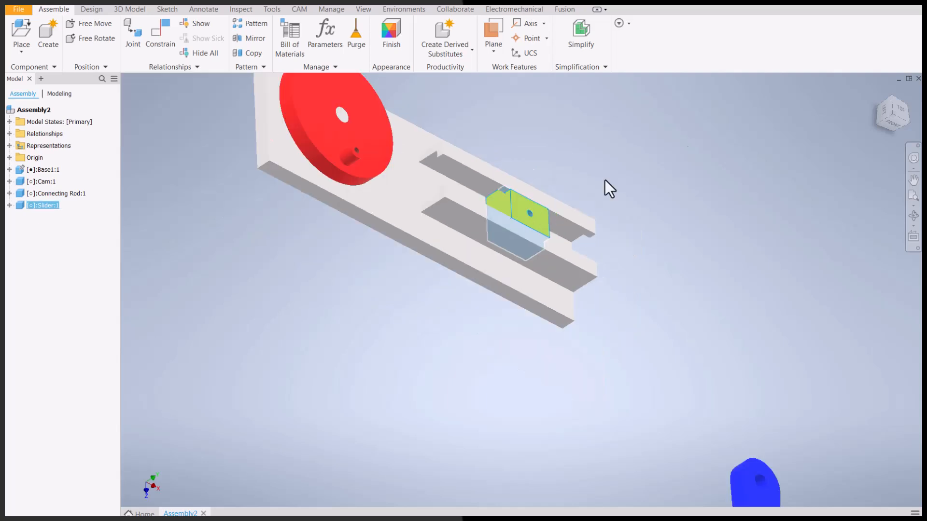
Move the blue connecting rod up over the base plate, between the cam and the slider.
left_click_drag(885, 116, 861, 102)
middle_click_drag(838, 327, 680, 260)
left_click_drag(596, 425, 378, 208)
middle_click_drag(348, 118, 453, 196)
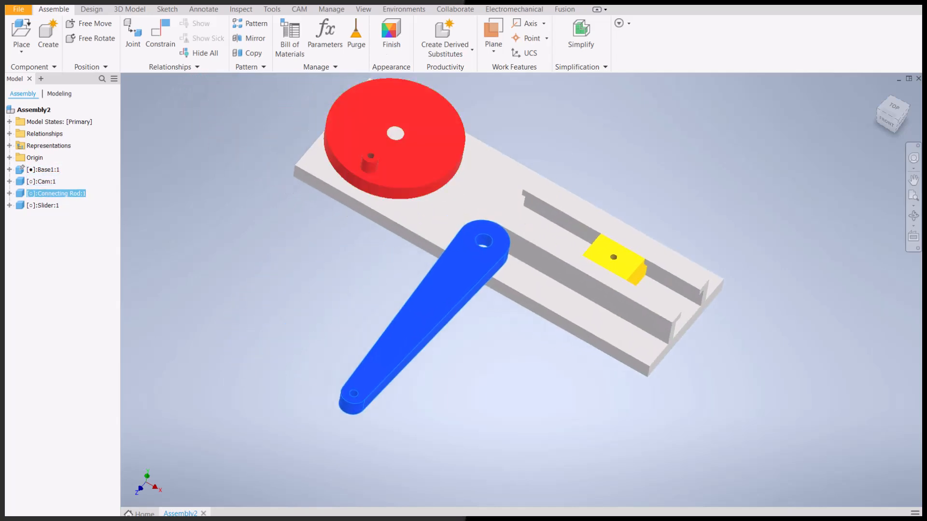
Add an Insert constraint between the connecting rod's large-end hole and the cam's raised pin.
left_click(173, 28)
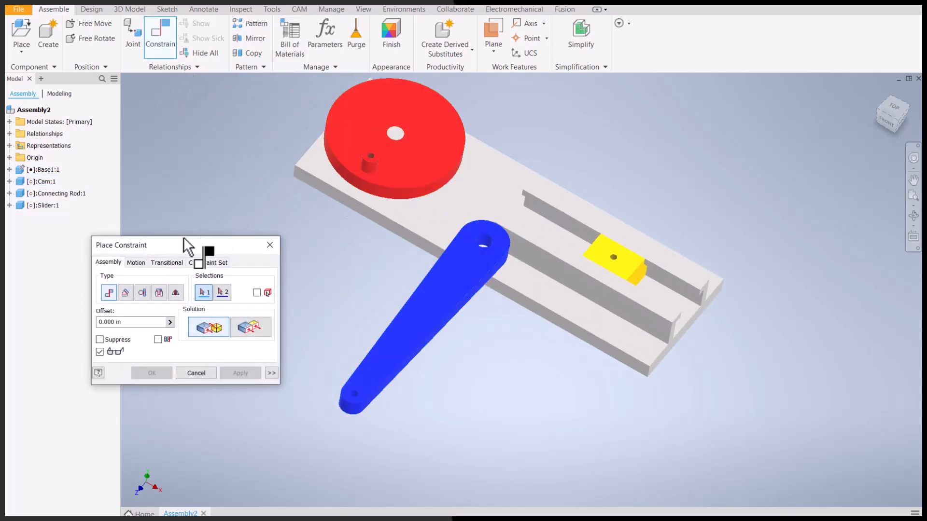
left_click(157, 294)
scroll(410, 230, "up", 3)
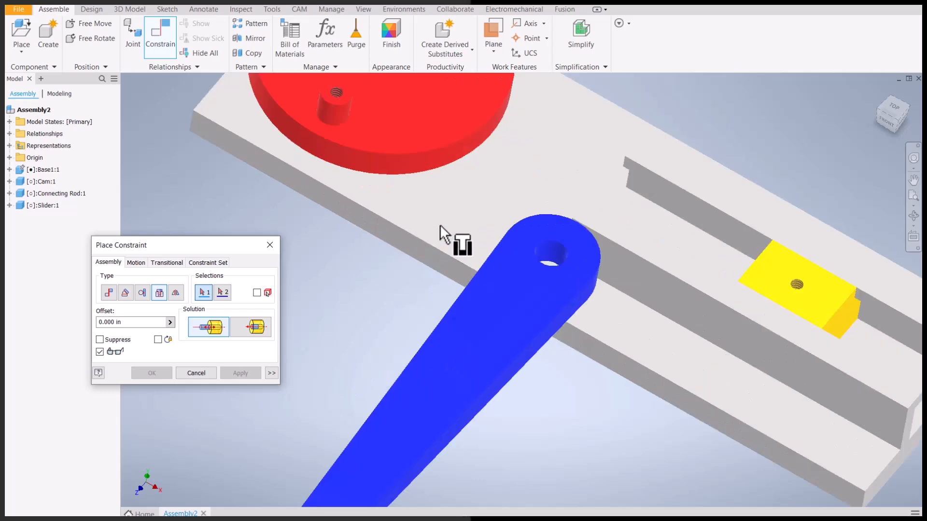
left_click(536, 277)
left_click(338, 130)
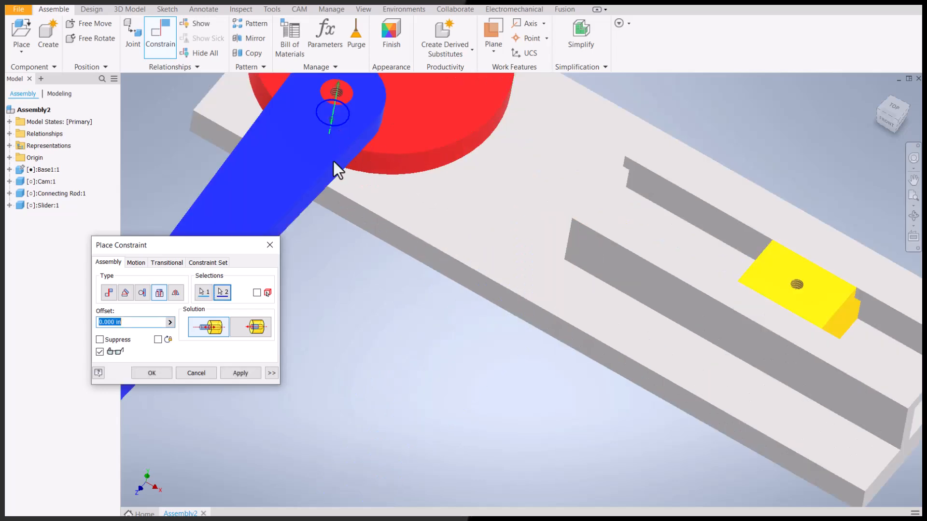
middle_click_drag(334, 165, 439, 142)
left_click(248, 375)
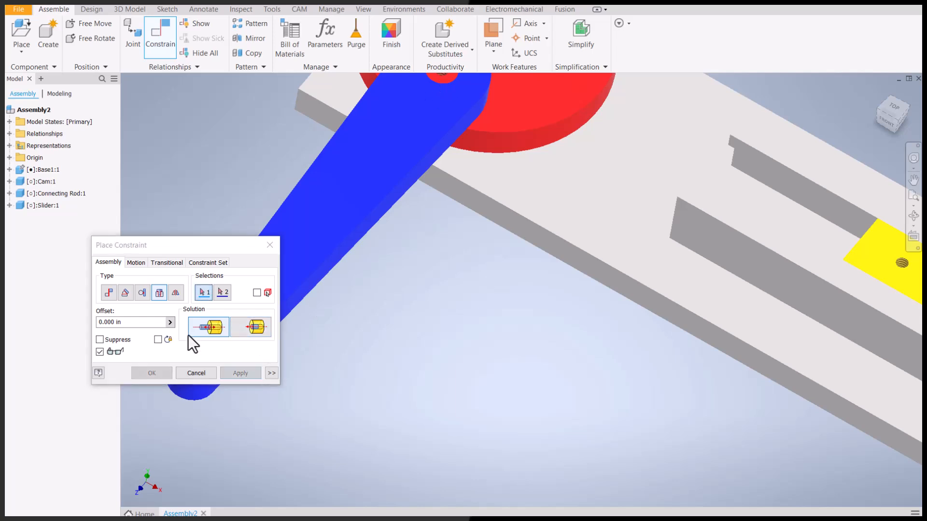
Mate the axis of the connecting rod's small-end hole to the axis of the slider's threaded hole with zero offset.
left_click(109, 293)
middle_click_drag(391, 234, 629, 191)
scroll(482, 307, "down", 4)
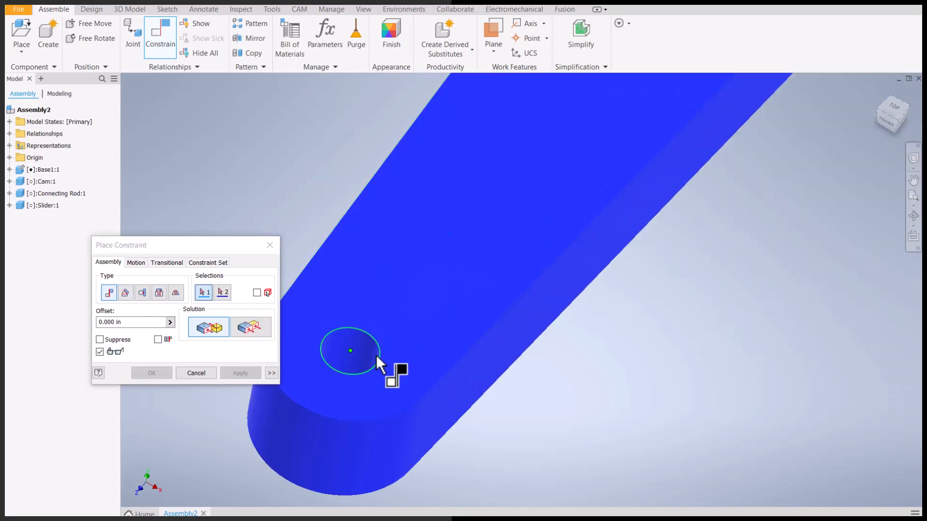
left_click(350, 359)
scroll(363, 350, "up", 6)
scroll(662, 314, "down", 6)
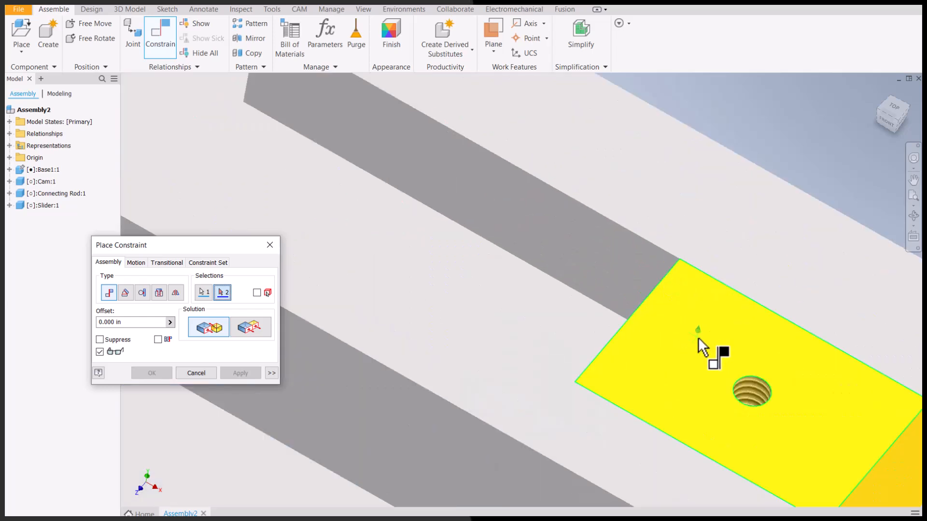
left_click(752, 393)
scroll(567, 289, "up", 6)
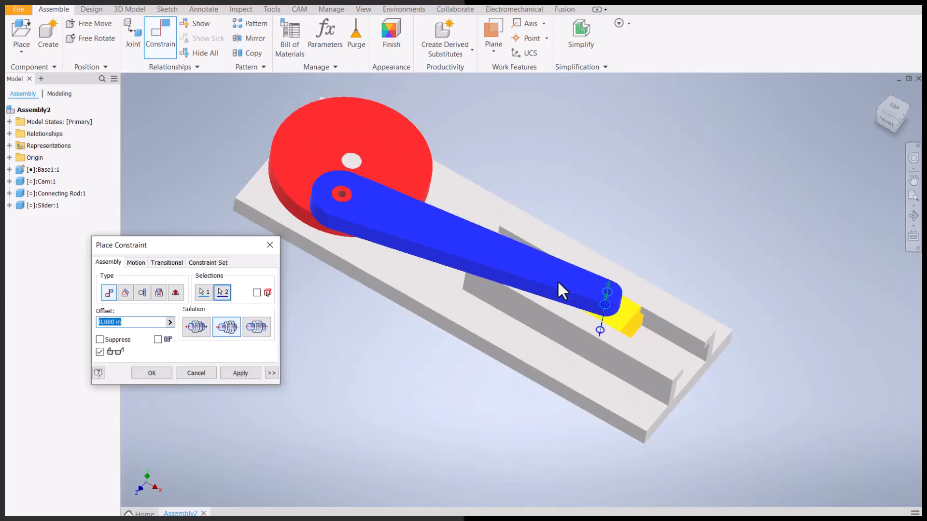
left_click(151, 373)
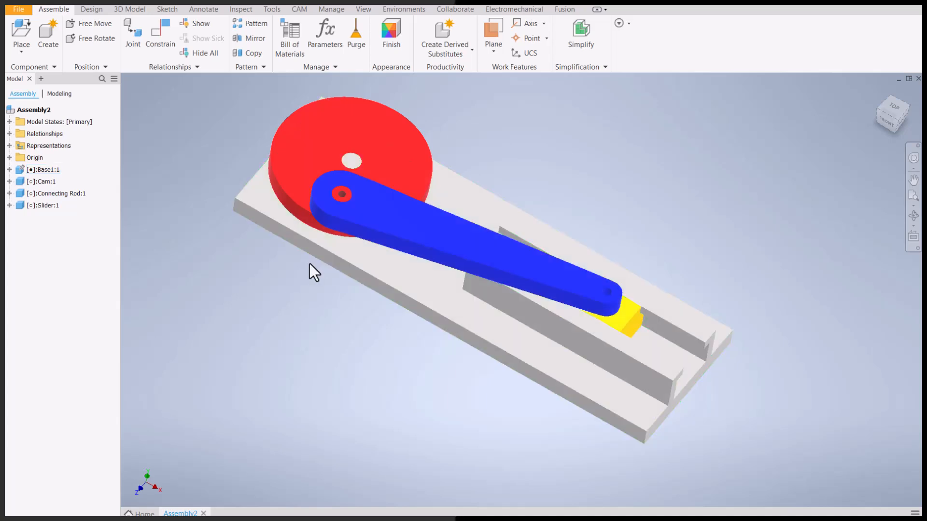
Place two copies each of the ANSI B18.22.1 - 1_4 - narrow - Type B washer and the IFI 111 - 1_4-20 UNC x 1 screw beside the mechanism.
left_click(18, 53)
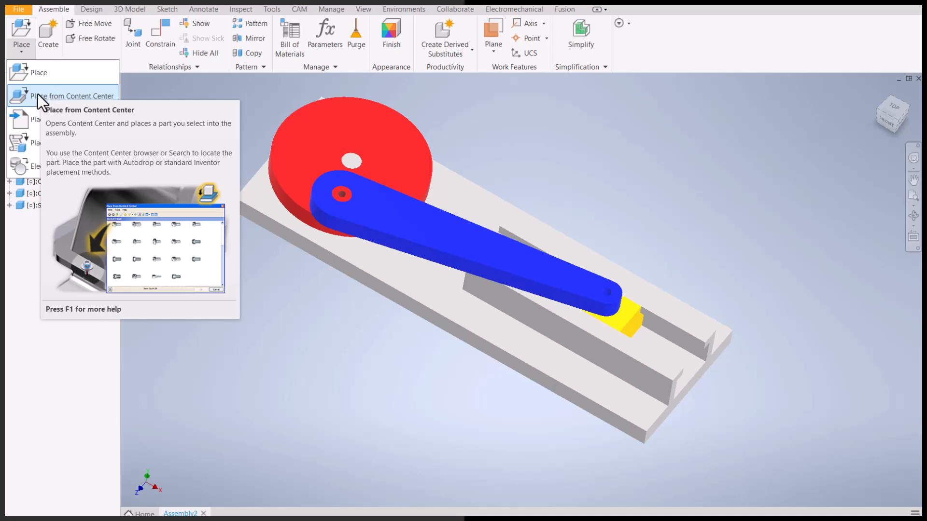
left_click(33, 75)
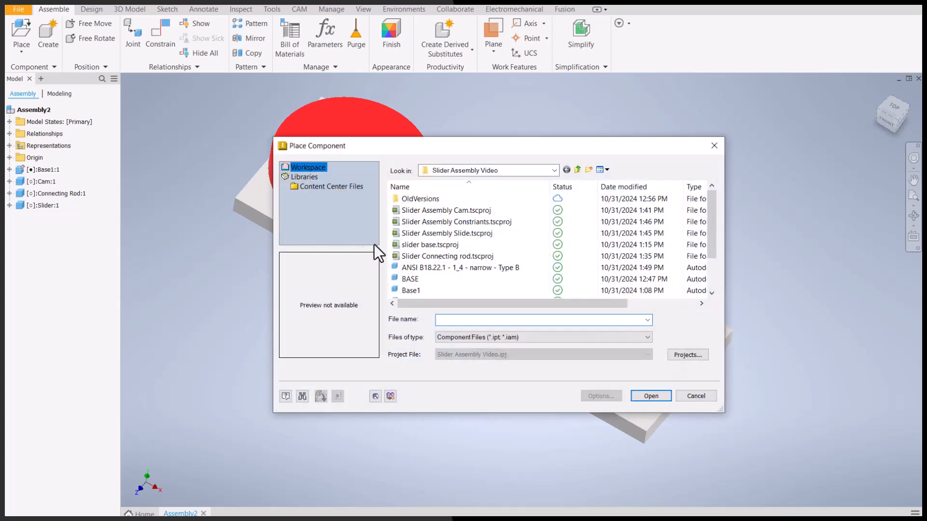
left_click(457, 269)
scroll(451, 257, "down", 1)
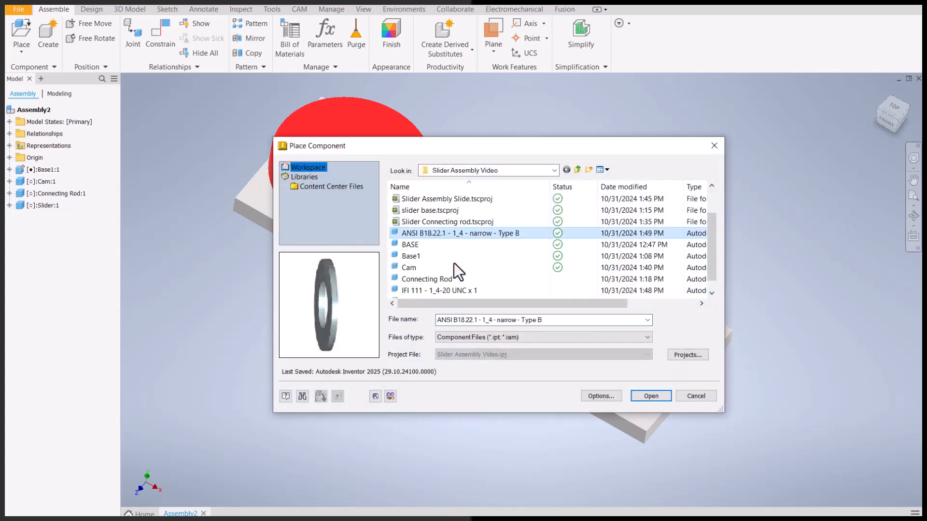
left_click(445, 289, "ctrl")
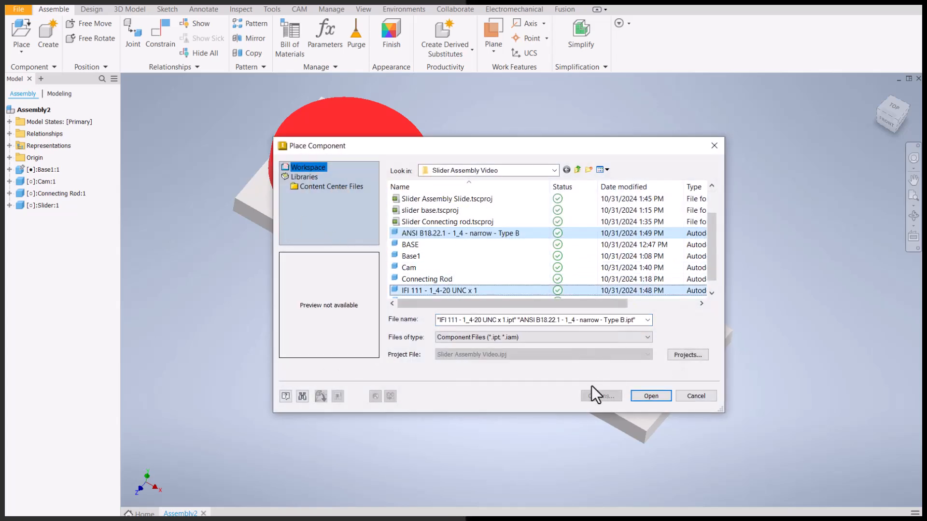
left_click(640, 398)
scroll(566, 311, "down", 3)
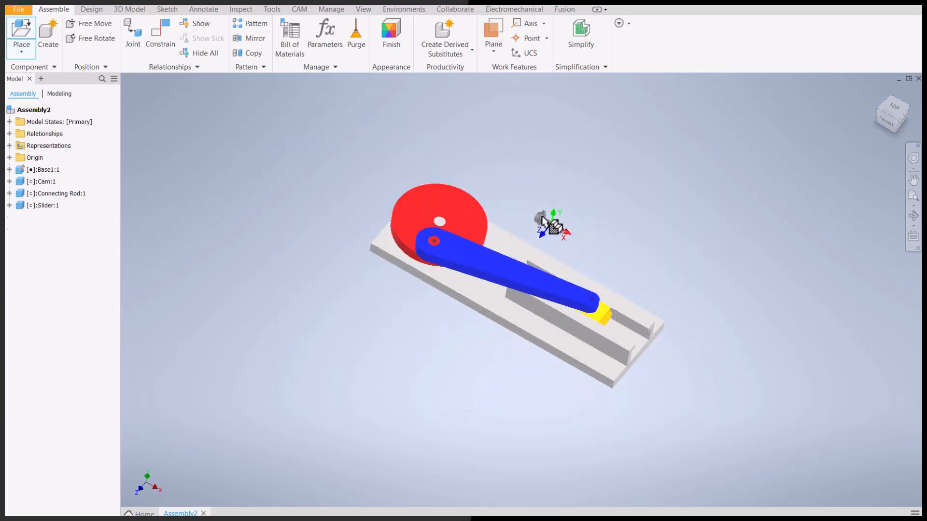
left_click(542, 216)
left_click(573, 205)
scroll(573, 205, "up", 5)
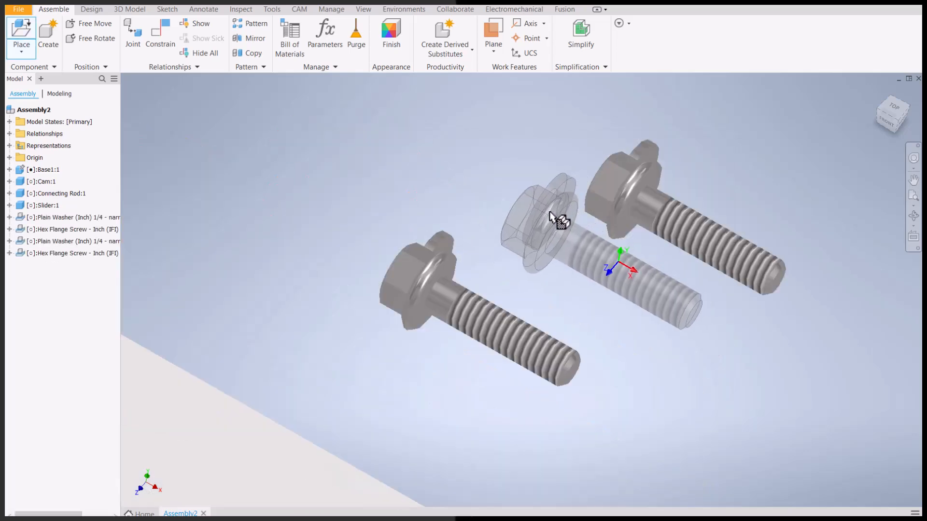
key("Escape")
Separate the overlapping hardware by moving one washer and one flange screw into free space.
scroll(522, 219, "down", 5)
left_click_drag(495, 230, 449, 187)
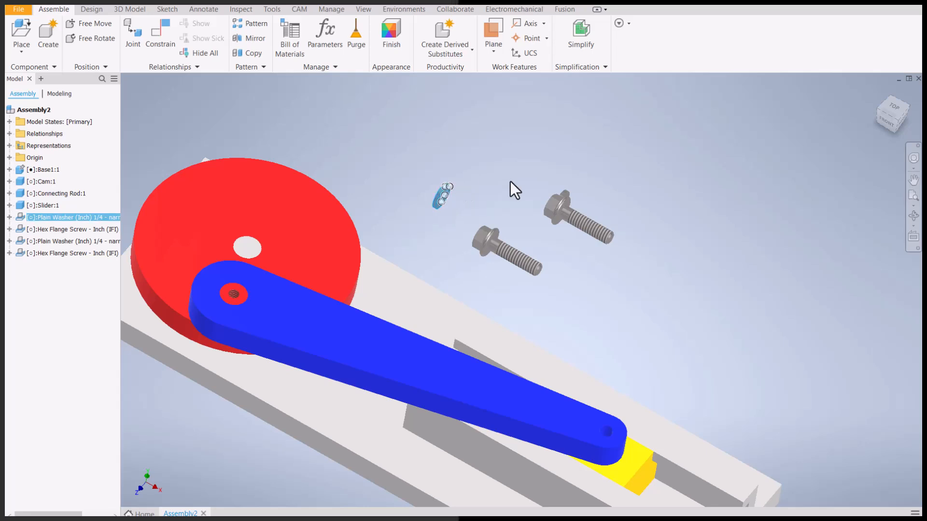
left_click_drag(564, 195, 500, 164)
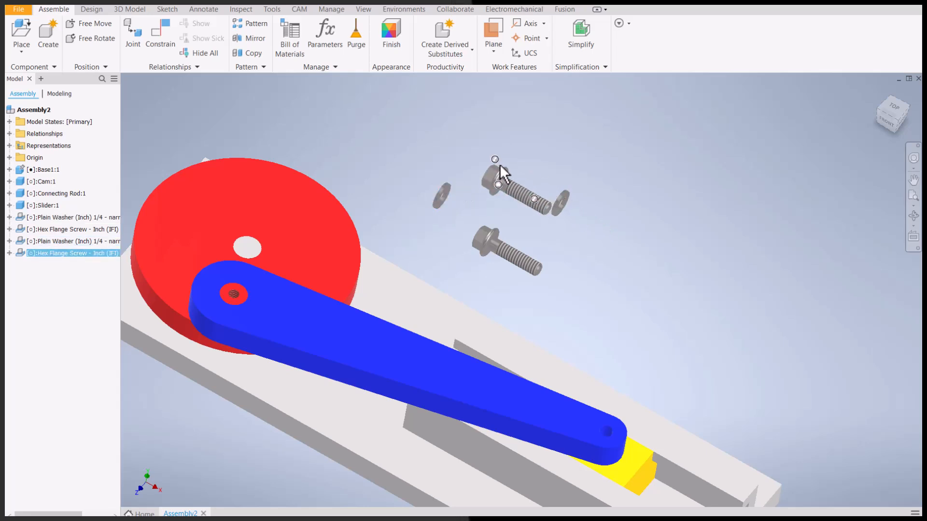
Add an Insert constraint seating one washer on the cam's raised pin at the connecting rod's large end.
left_click(163, 37)
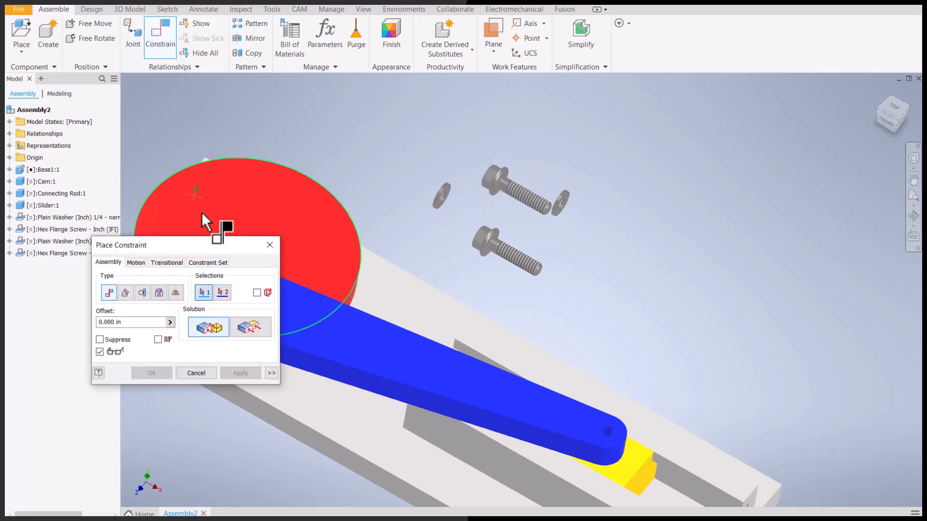
left_click(159, 293)
scroll(404, 207, "up", 5)
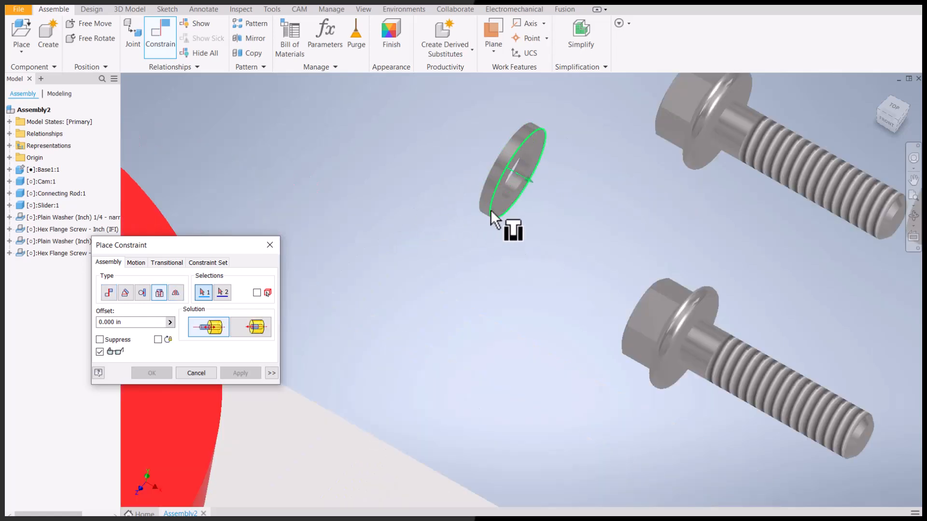
left_click(505, 193)
scroll(526, 227, "down", 5)
scroll(436, 267, "up", 3)
left_click(437, 269)
left_click(240, 373)
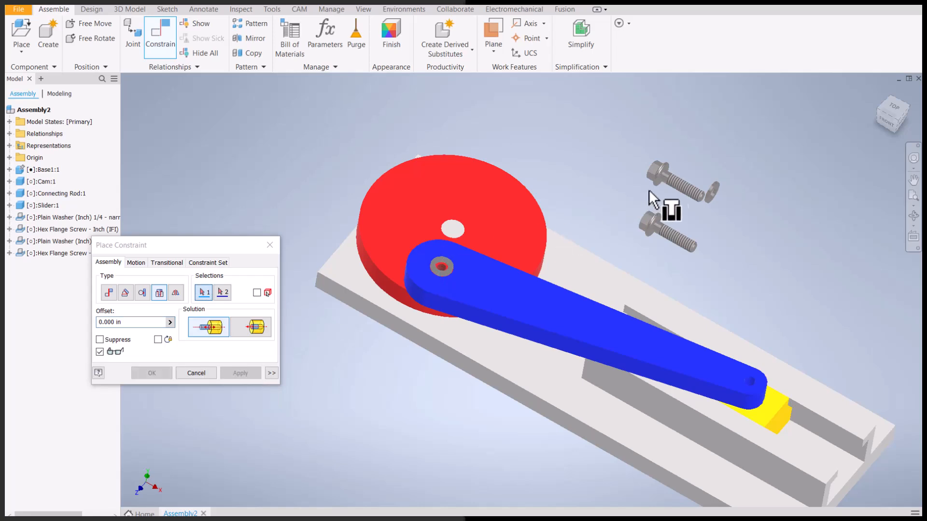
Add an Insert constraint seating the second washer on the connecting rod's small-end hole.
scroll(686, 195, "up", 5)
left_click(692, 197)
scroll(633, 240, "down", 5)
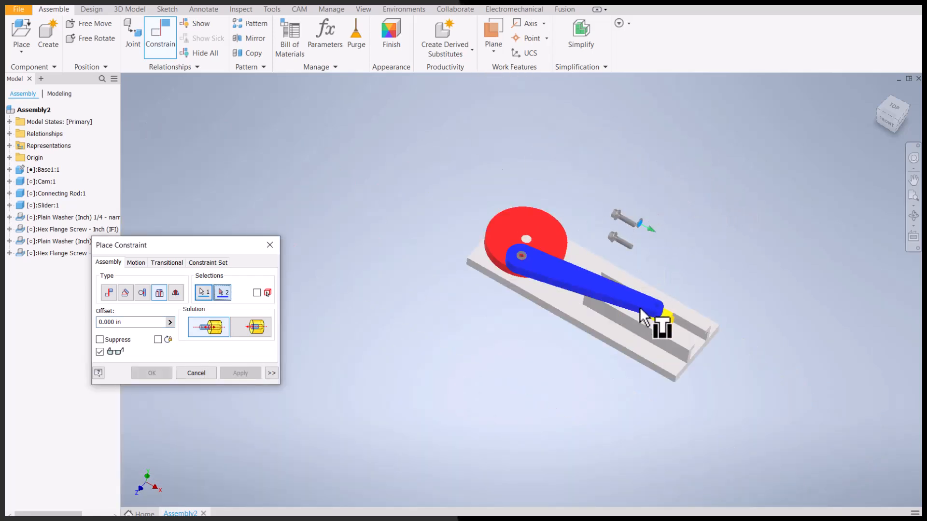
scroll(658, 321, "up", 5)
left_click(678, 334)
scroll(651, 307, "down", 5)
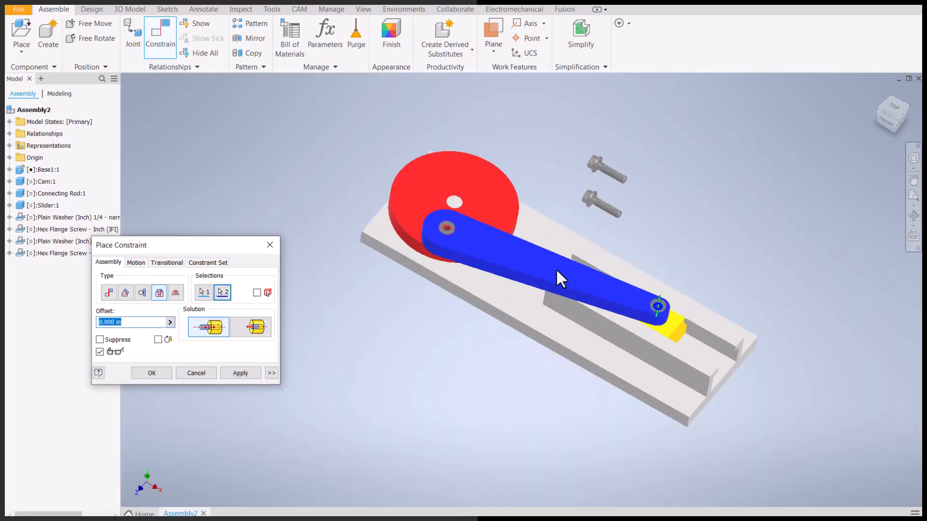
left_click(241, 373)
Add an Insert constraint seating one hex flange screw in the washer at the connecting rod's large end.
left_click_drag(890, 116, 901, 76)
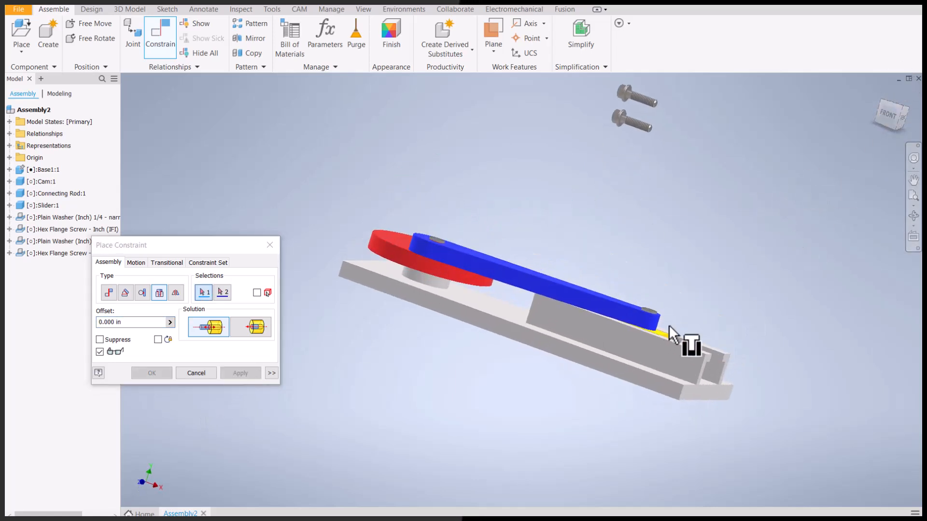
scroll(679, 329, "up", 5)
scroll(669, 306, "down", 5)
left_click_drag(890, 116, 886, 149)
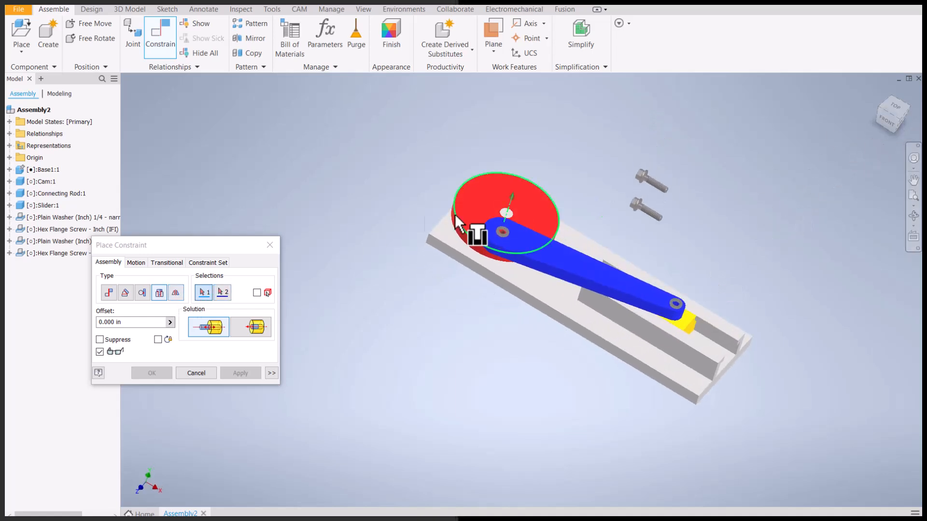
scroll(642, 182, "up", 5)
left_click(771, 330)
scroll(692, 322, "down", 5)
scroll(596, 343, "up", 6)
left_click(605, 359)
scroll(569, 354, "down", 5)
left_click(240, 375)
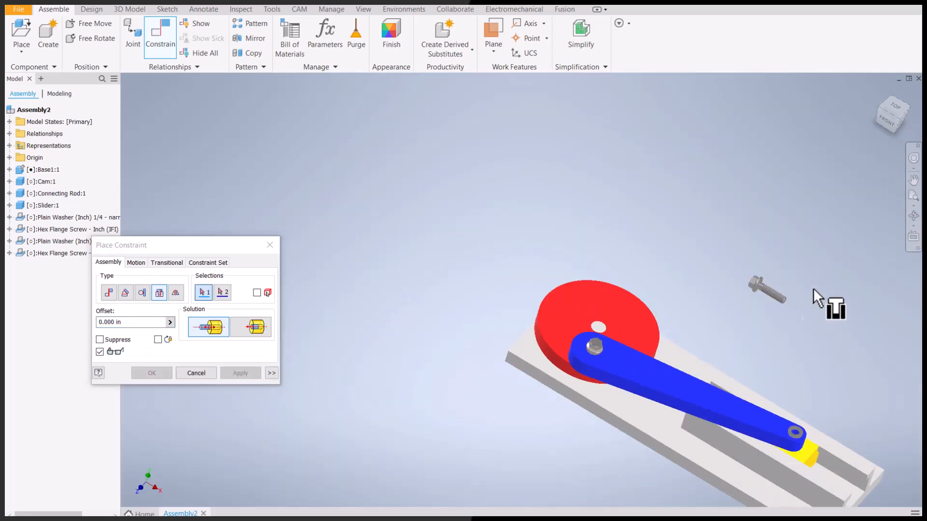
Insert the remaining hex flange screw into the washer at the rod's small end, and rotate the cam to test the mechanism.
scroll(773, 295, "up", 5)
left_click(389, 324)
scroll(456, 320, "down", 5)
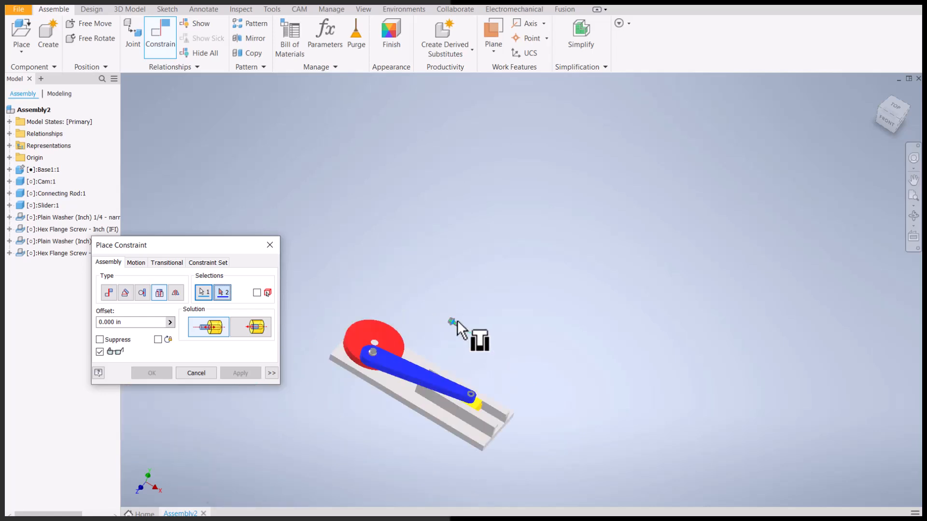
scroll(476, 360, "up", 6)
left_click(523, 360)
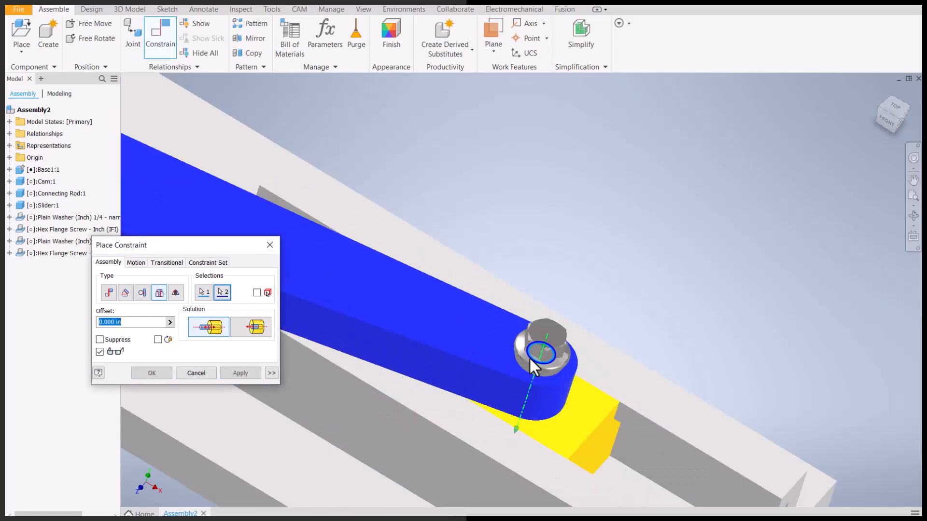
scroll(529, 357, "down", 5)
left_click(160, 375)
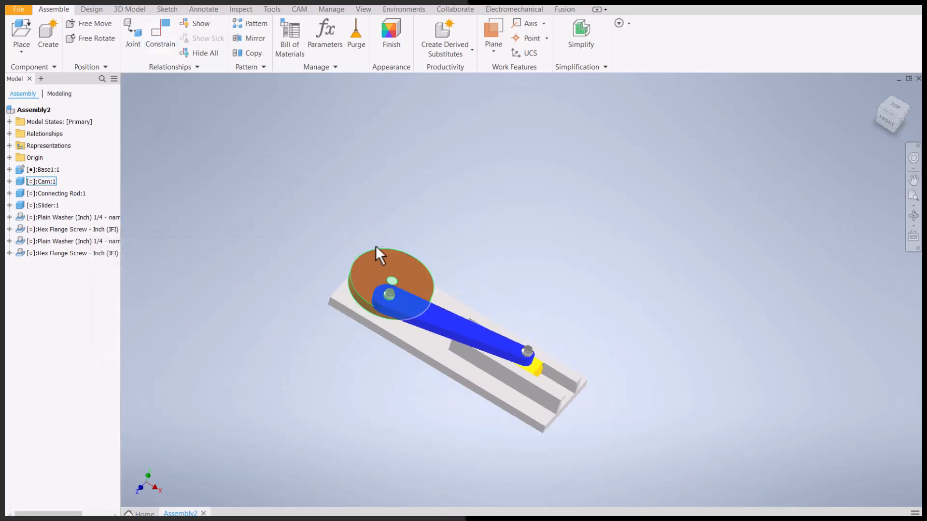
left_click_drag(369, 276, 391, 290)
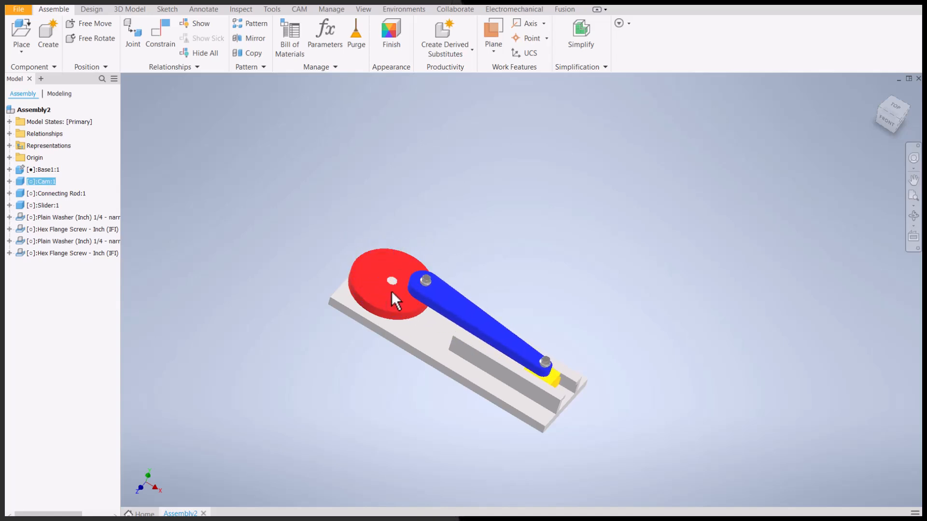
Make the cam's XY Plane visible from its origin geometry.
left_click(10, 182)
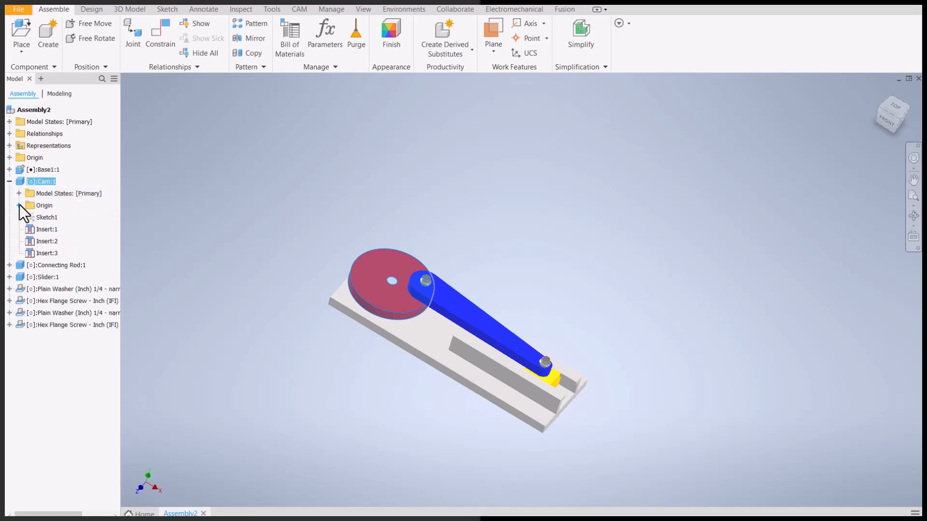
left_click(19, 205)
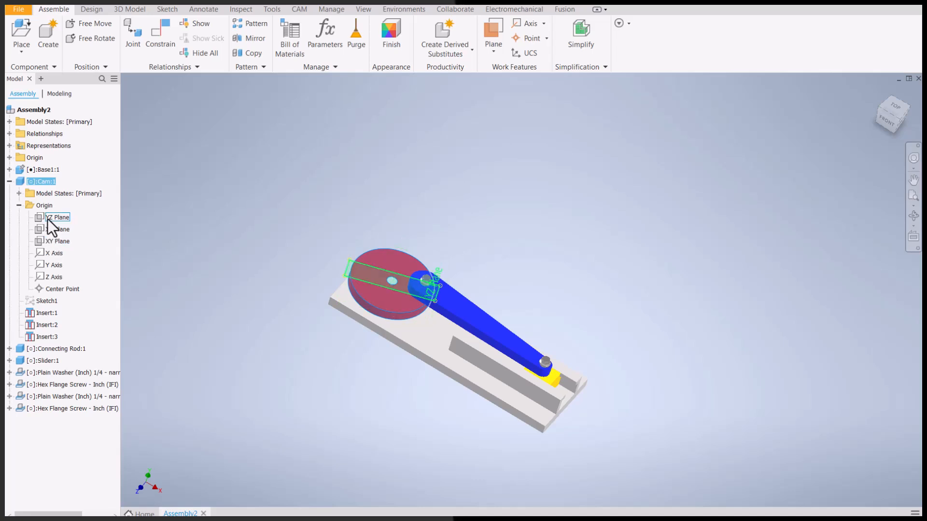
right_click(48, 240)
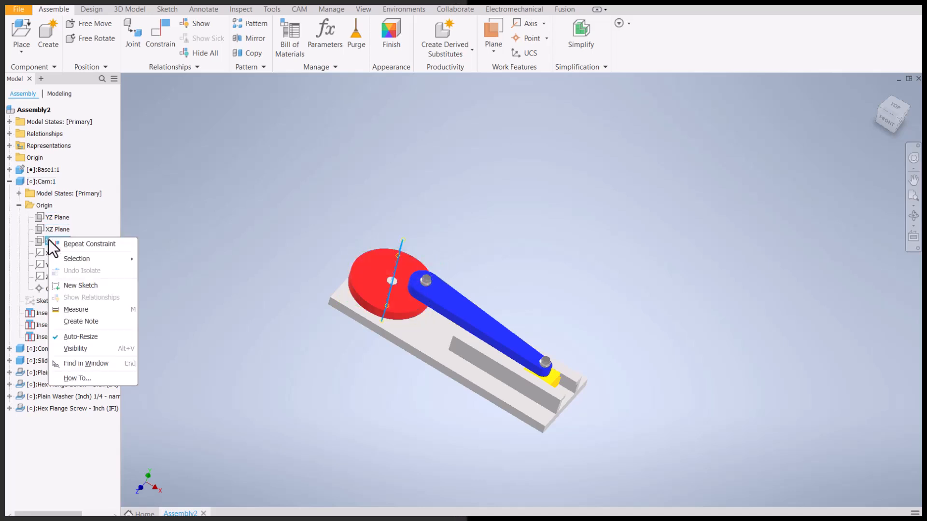
left_click(73, 351)
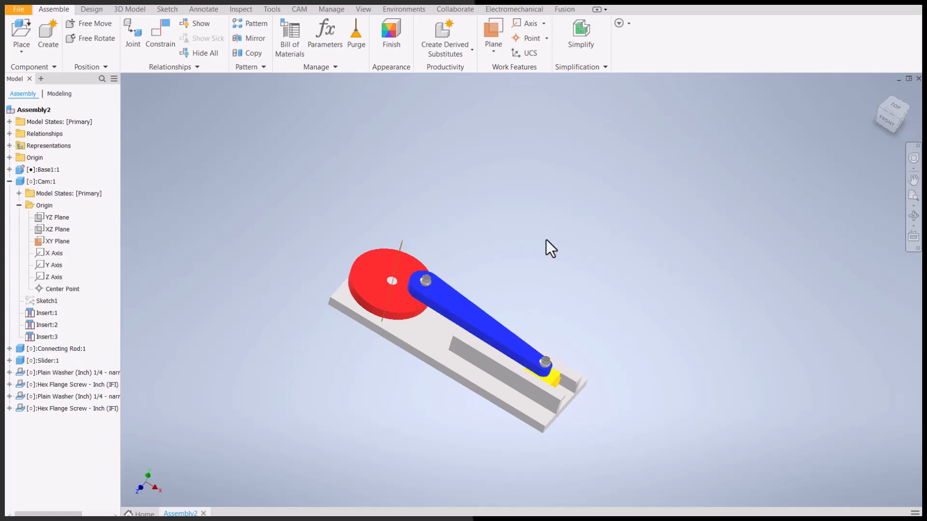
Add a 0.00 deg directed Angle constraint between the cam's XY Plane and the base plate's end face, and try rotating the cam.
left_click(894, 121)
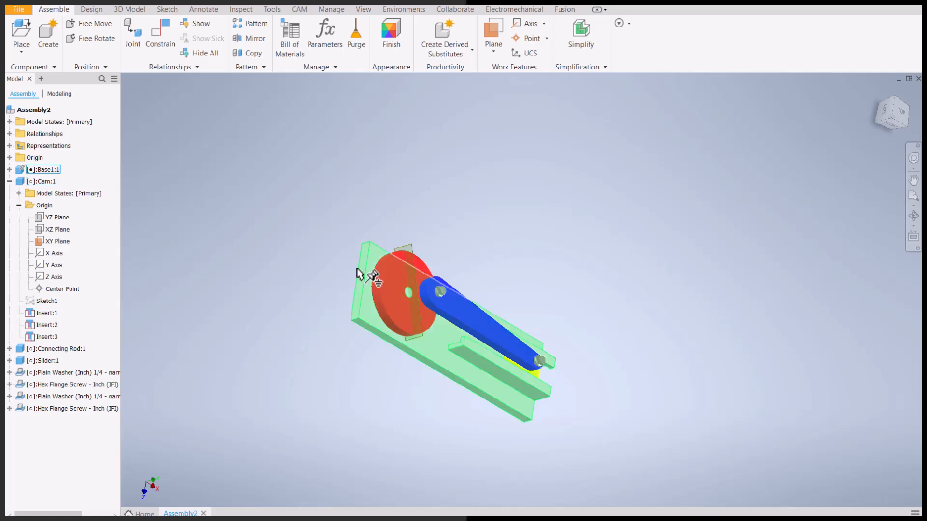
scroll(352, 293, "down", 5)
scroll(360, 290, "up", 2)
left_click(159, 37)
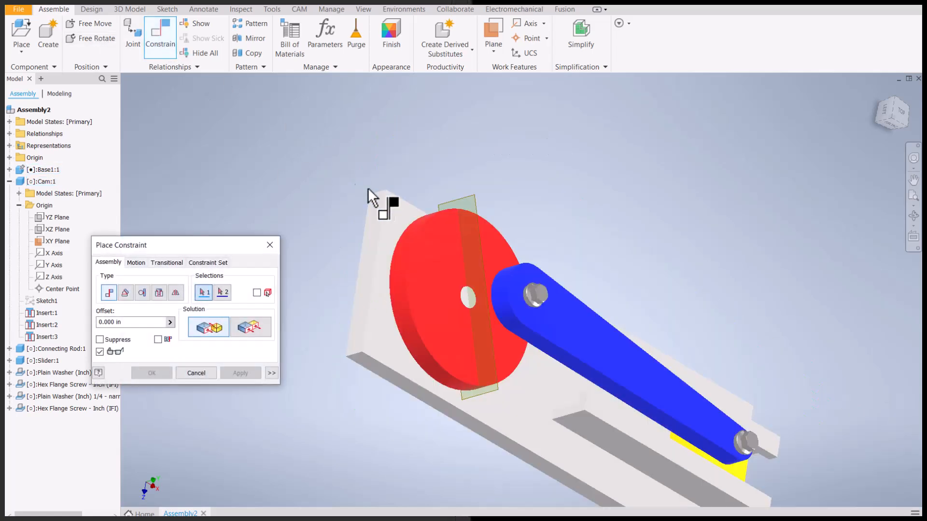
left_click(126, 293)
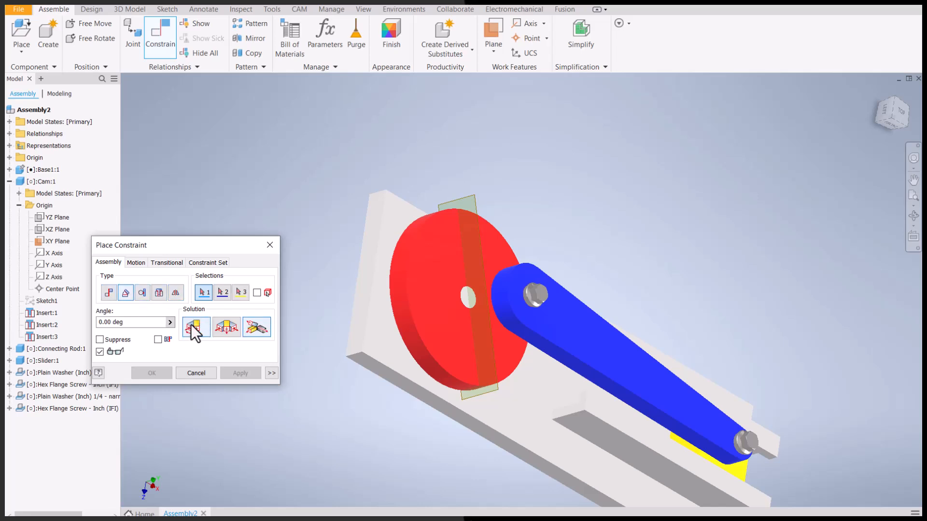
left_click(475, 203)
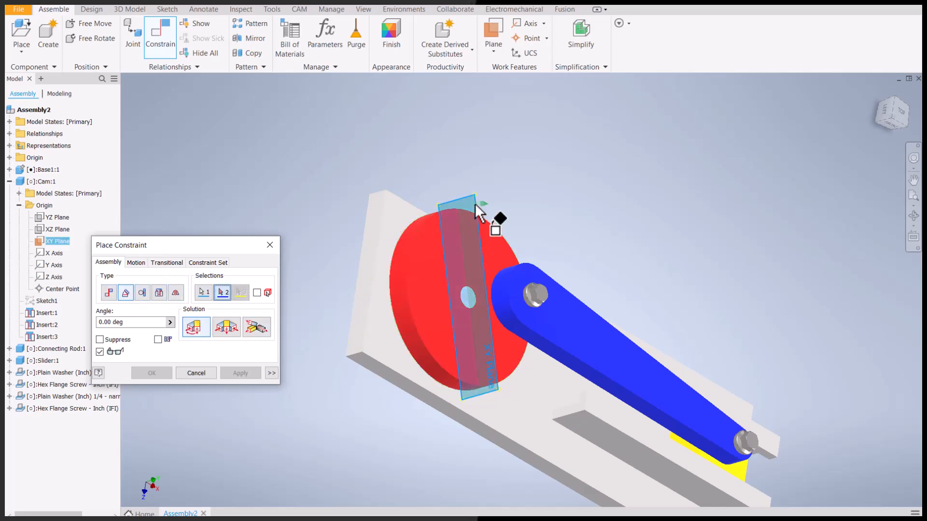
left_click(371, 225)
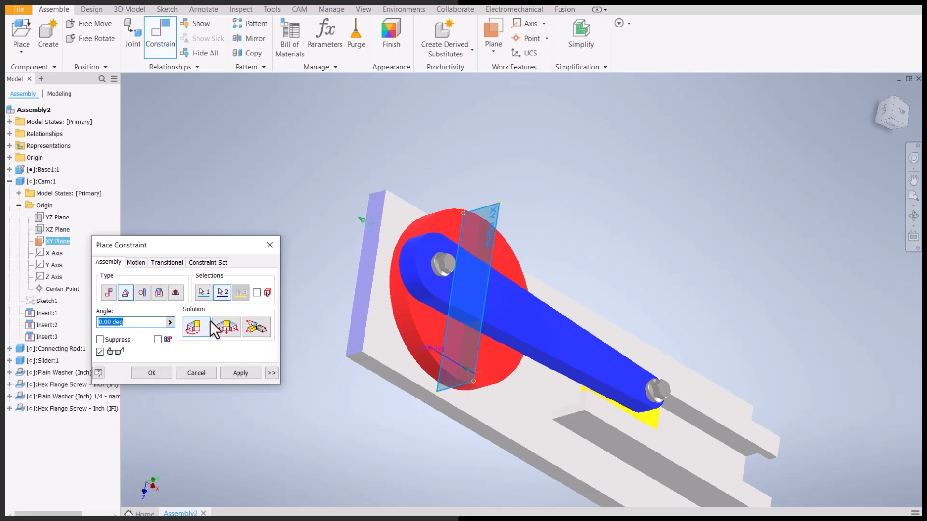
left_click(161, 369)
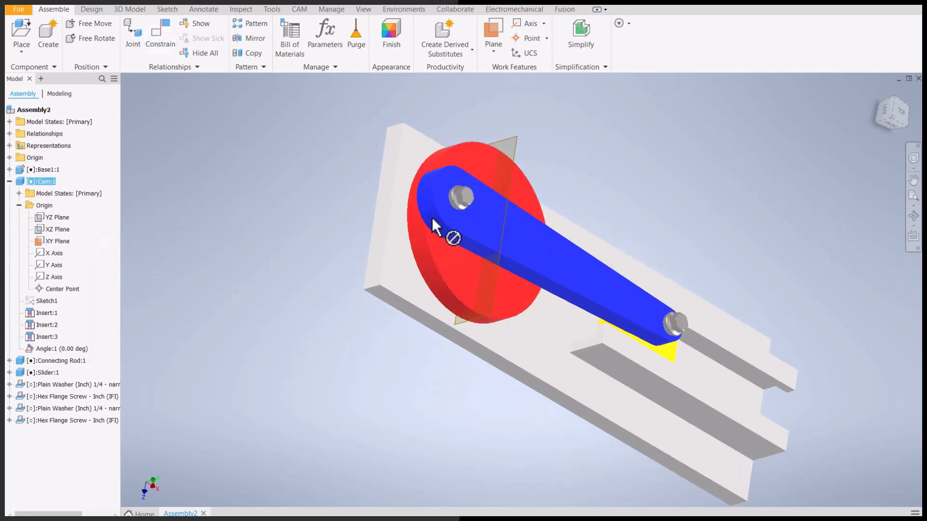
left_click_drag(453, 233, 471, 296)
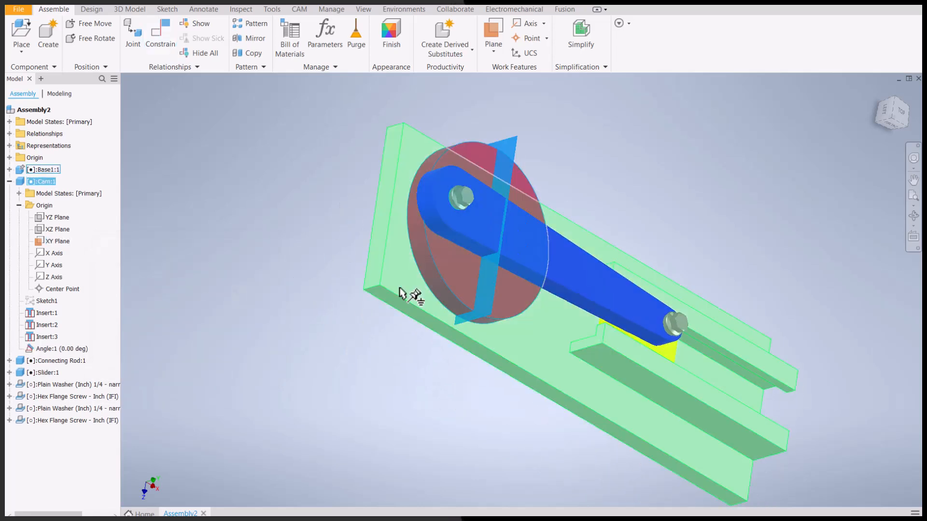
Open the Drive settings for the cam's Angle constraint and set the end angle to 360 degrees.
left_click(9, 181)
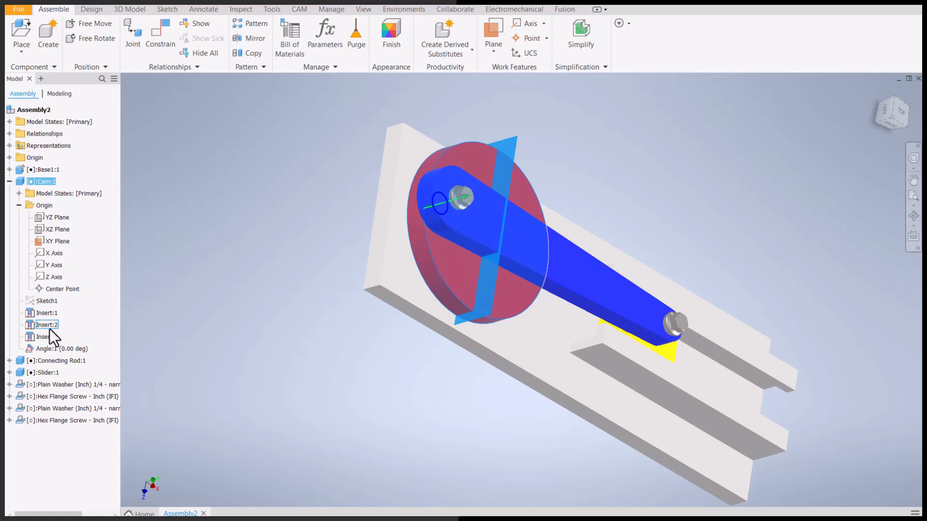
right_click(64, 348)
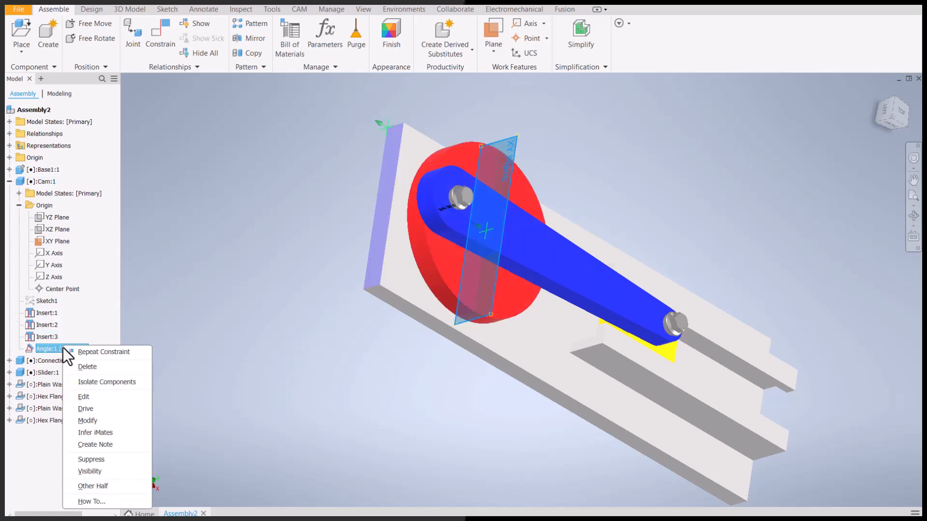
left_click(92, 411)
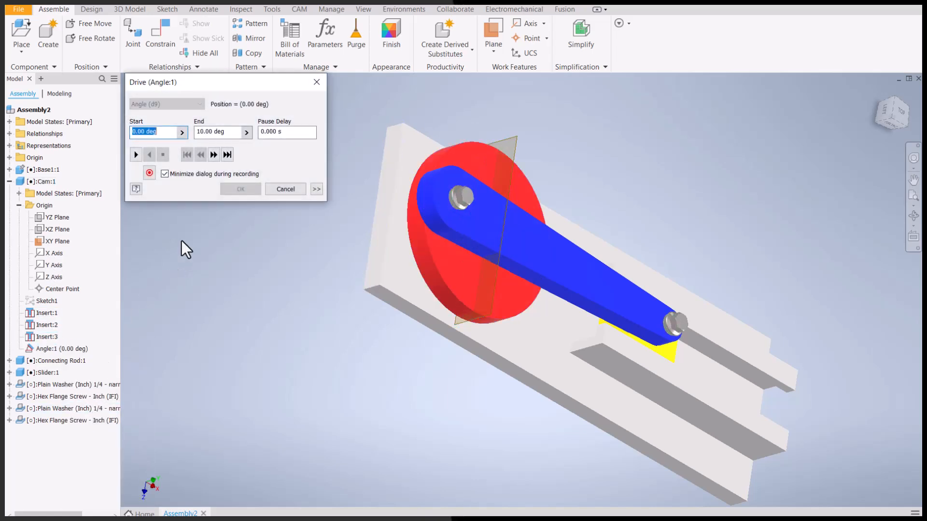
left_click_drag(232, 137, 168, 139)
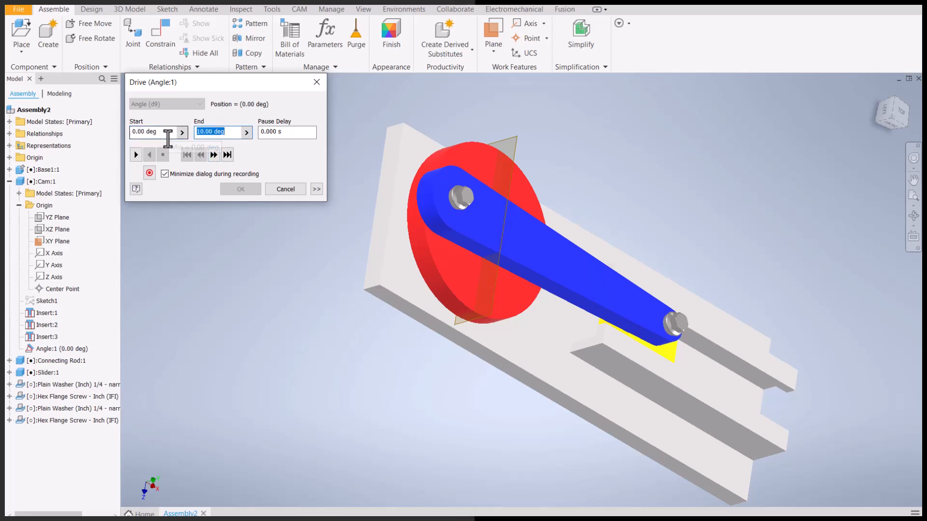
type("360")
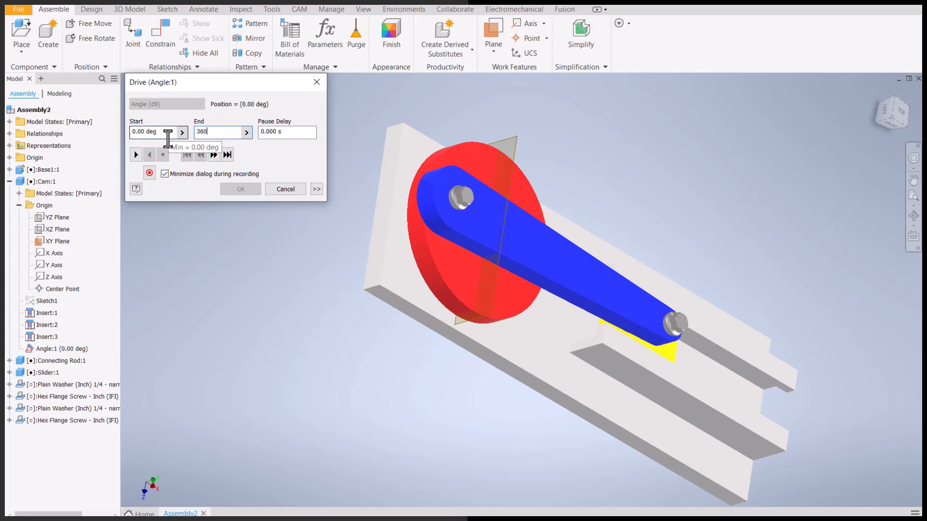
Expand the drive options, set the Start/End repetitions to 20, and play the cam's rotation forward.
left_click(316, 189)
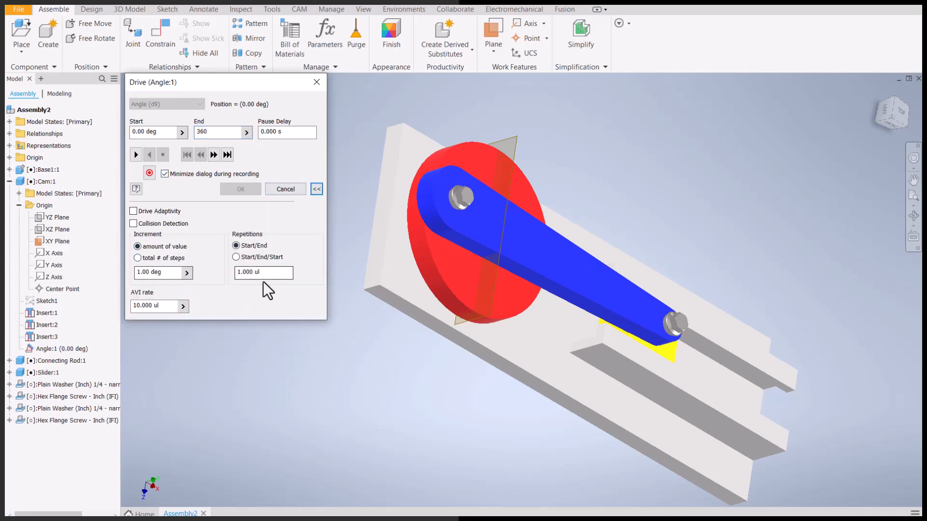
left_click_drag(271, 276, 209, 271)
type("20")
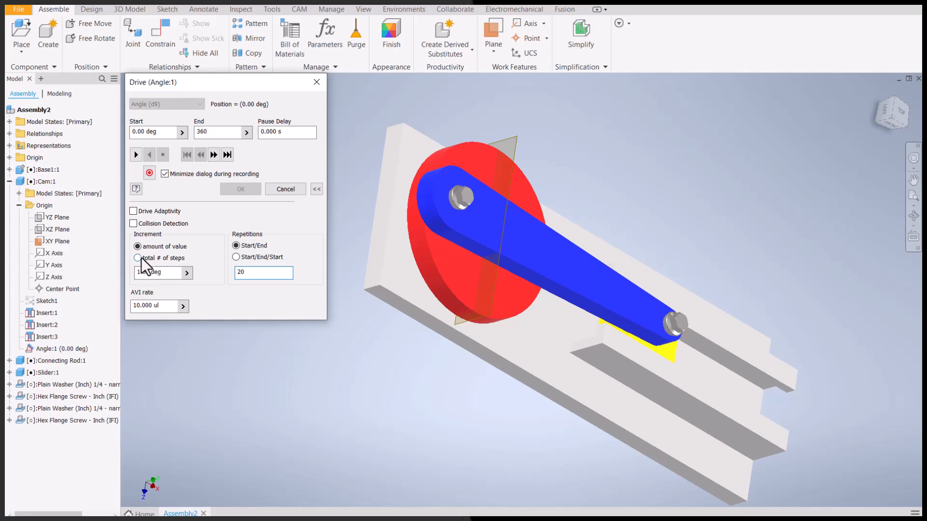
left_click(136, 156)
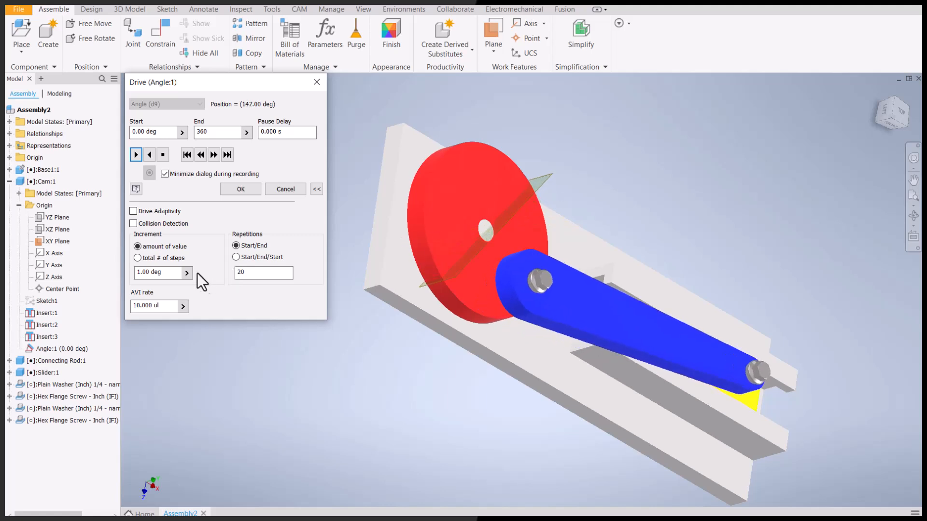
Set the drive increment to 5 degrees as the amount of value.
double_click(140, 272)
type("5")
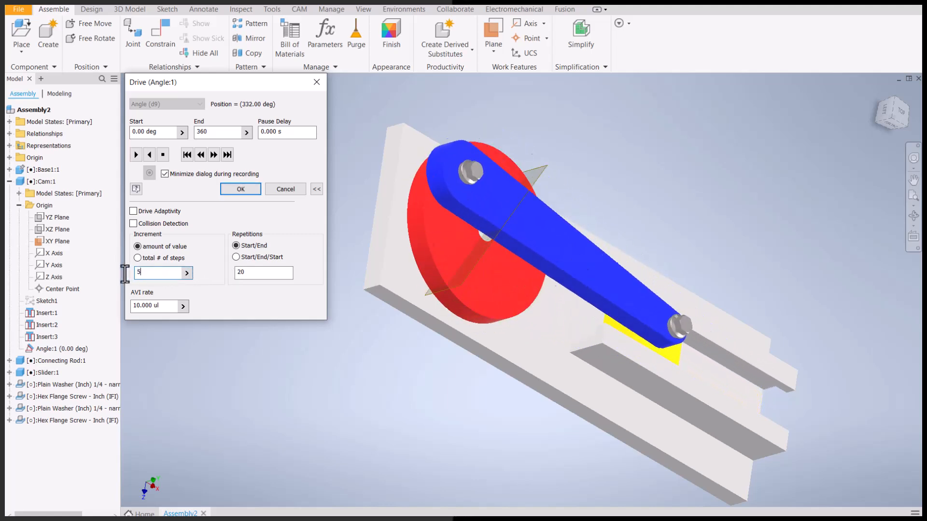